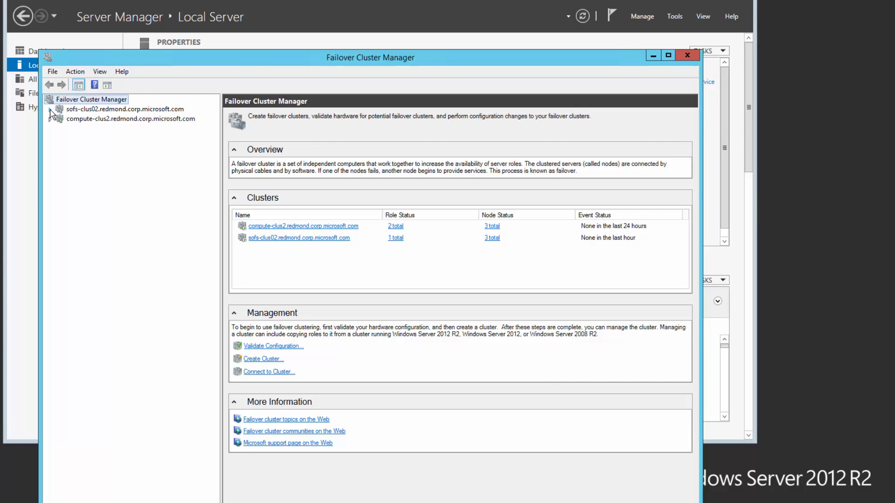
Expand both clusters and inspect the sofs-clus2 file server role's shares CA_FileShare_1 and CA_FileShare_2
{"action": "left_click", "coordinate": [50, 109]}
{"action": "left_click", "coordinate": [50, 167]}
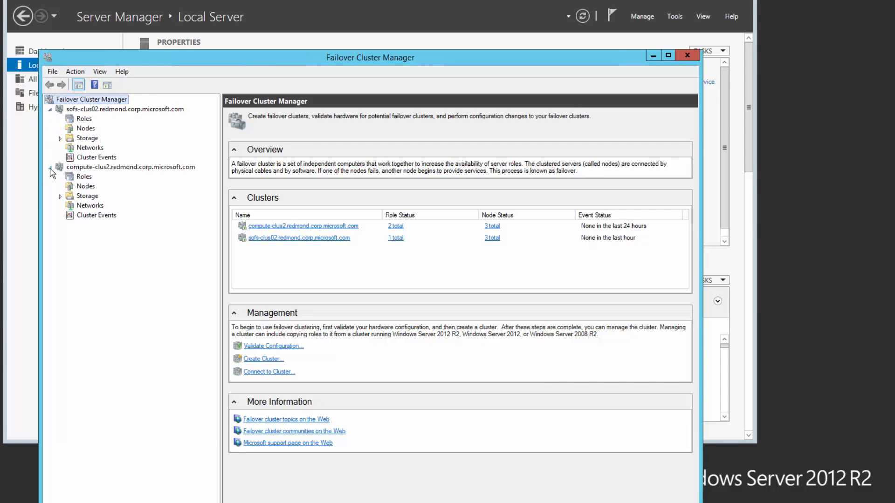
{"action": "left_click", "coordinate": [86, 120]}
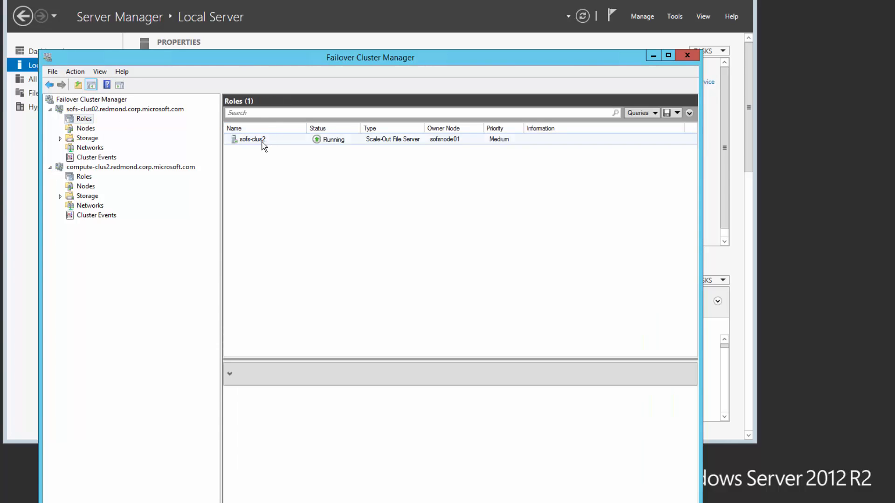
{"action": "left_click", "coordinate": [263, 143]}
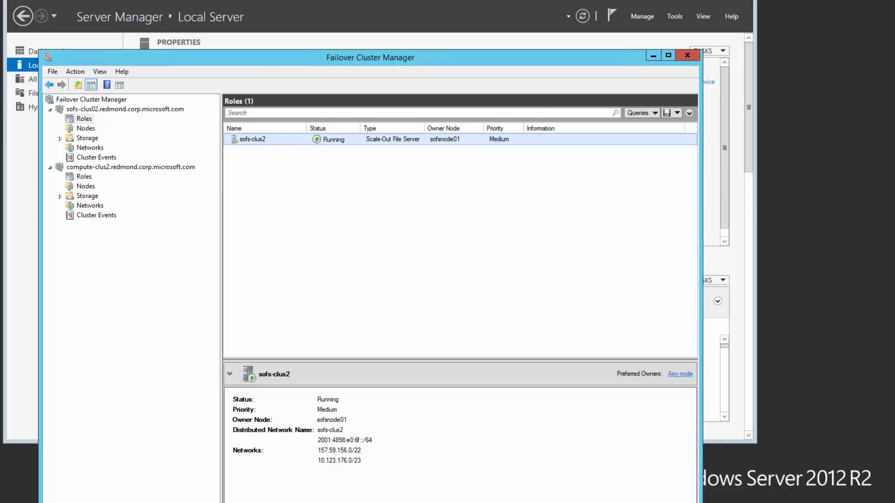
{"action": "left_click", "coordinate": [263, 418]}
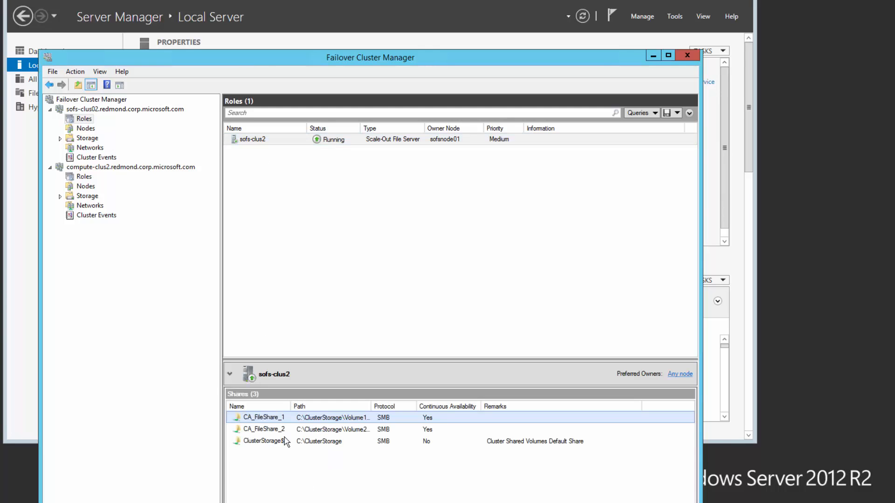
{"action": "left_click", "coordinate": [278, 429], "text": "ctrl"}
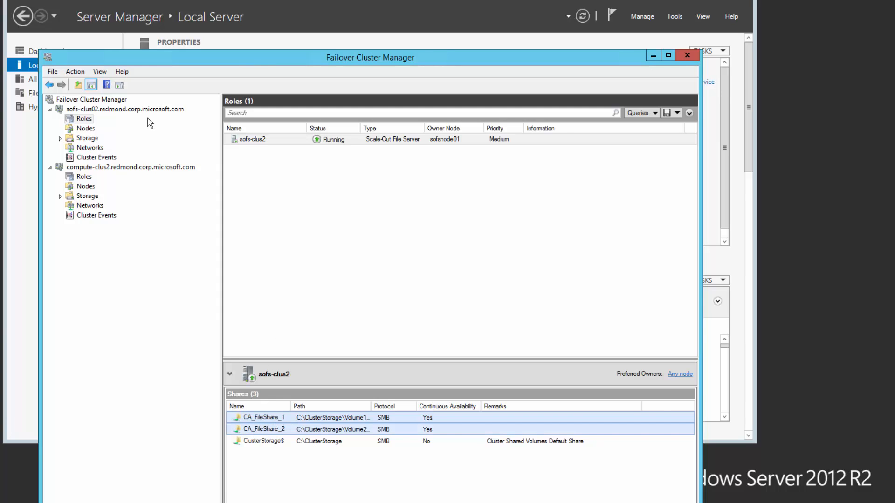
Open a virtual machine connection to SQL2016VM1 from the roles of the compute-clus2 cluster
{"action": "left_click", "coordinate": [82, 177]}
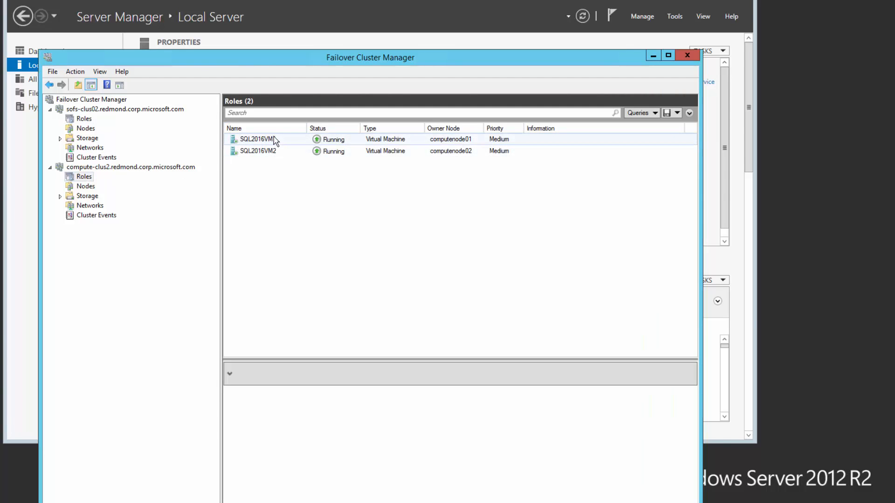
{"action": "left_click", "coordinate": [289, 142]}
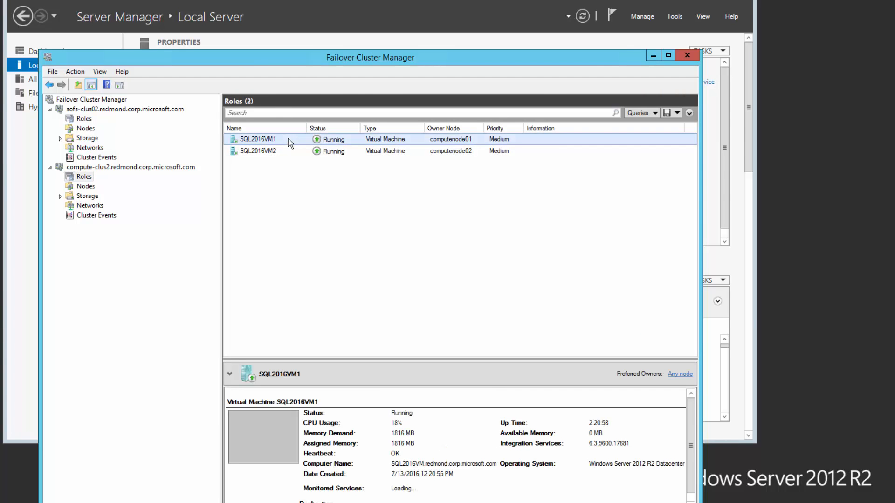
{"action": "right_click", "coordinate": [289, 141]}
{"action": "left_click", "coordinate": [321, 143]}
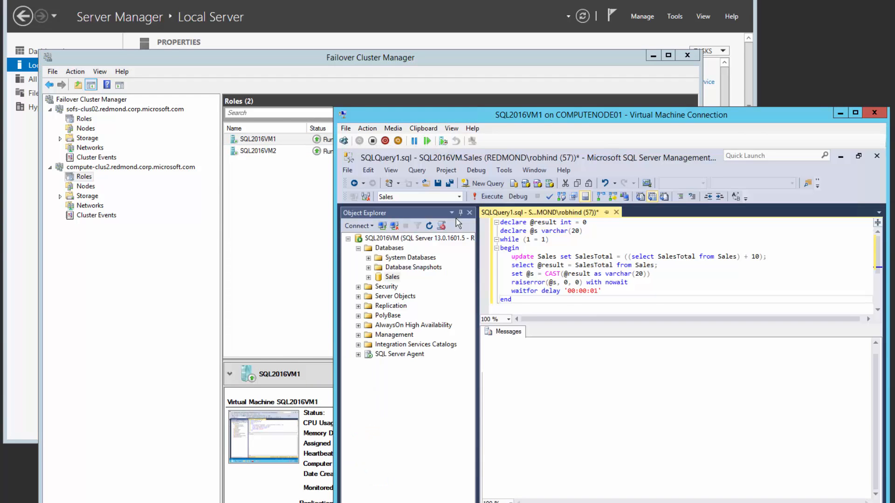
Execute the looping SalesTotal update query in SQL2016VM1 and follow its message output
{"action": "left_click", "coordinate": [661, 284]}
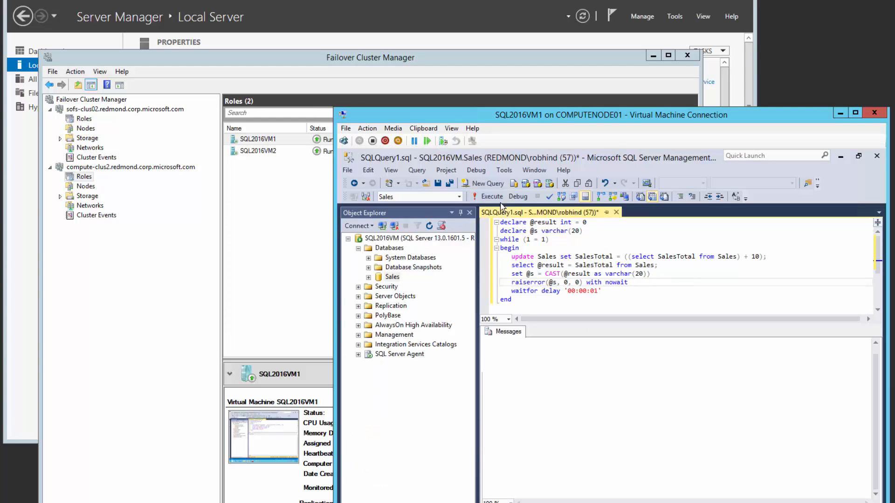
{"action": "left_click", "coordinate": [486, 197]}
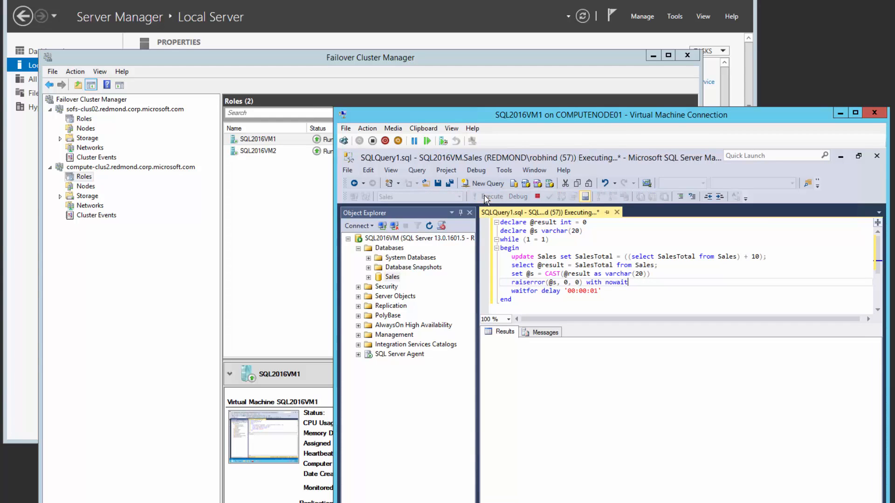
{"action": "left_click", "coordinate": [552, 333]}
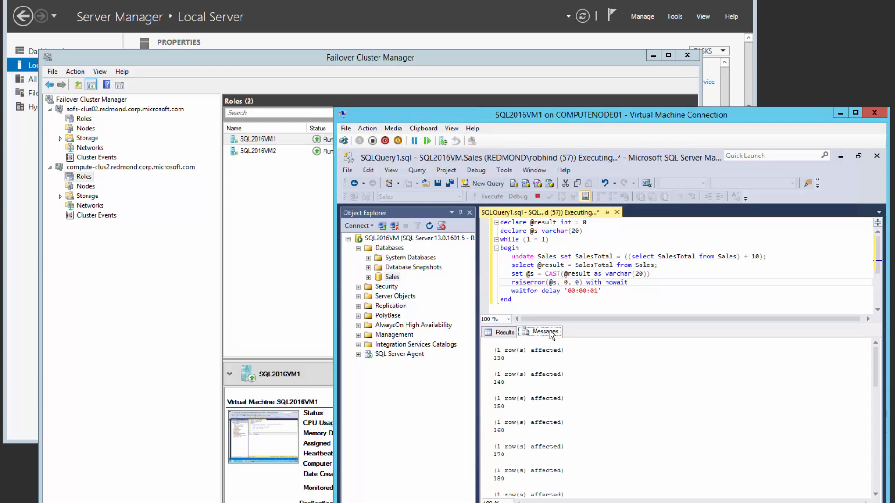
{"action": "scroll", "coordinate": [693, 443], "scroll_direction": "down", "scroll_amount": 10}
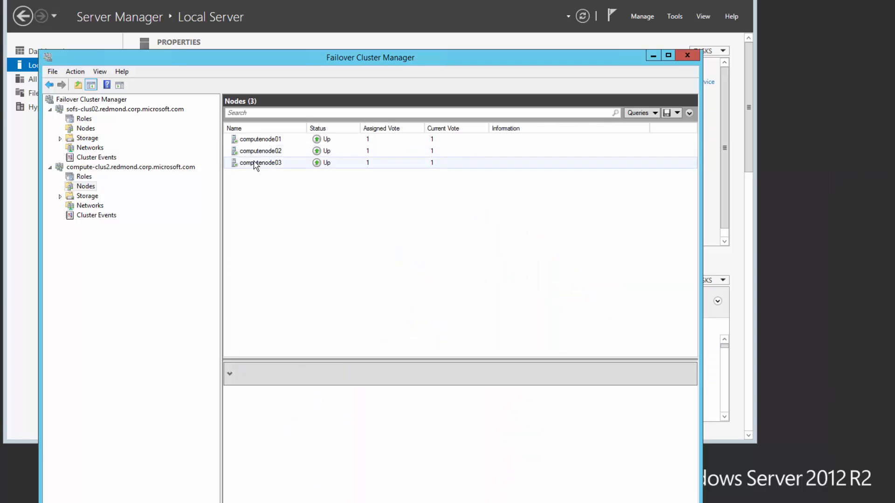
Pause computenode03 in the compute-clus2 cluster's node list
{"action": "left_click", "coordinate": [256, 166]}
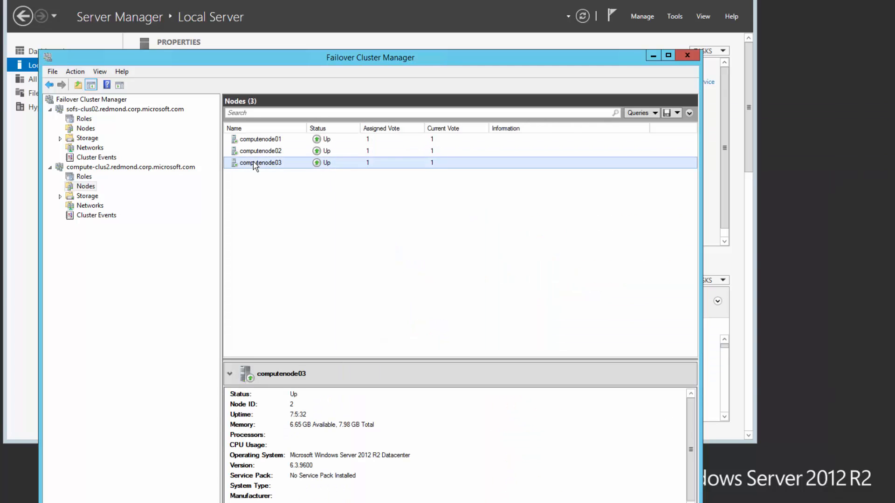
{"action": "right_click", "coordinate": [255, 166]}
{"action": "left_click", "coordinate": [438, 174]}
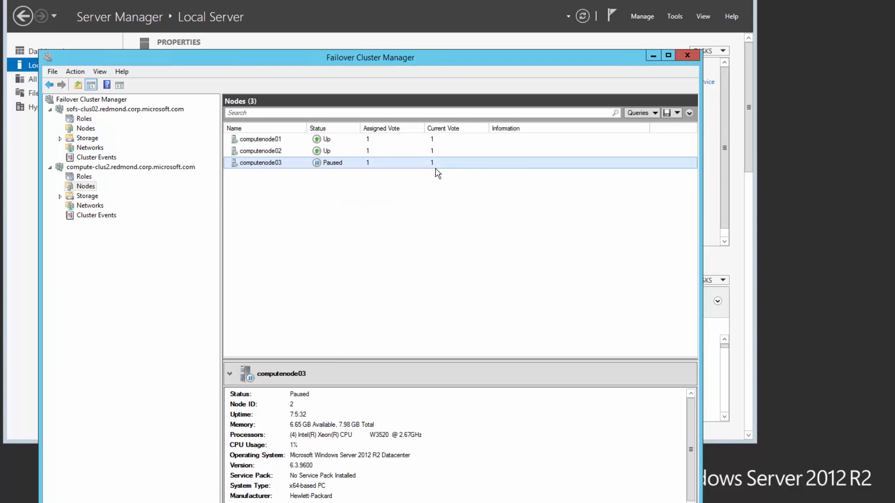
Evict the paused computenode03 from the compute-clus2 cluster and confirm the eviction
{"action": "right_click", "coordinate": [303, 162]}
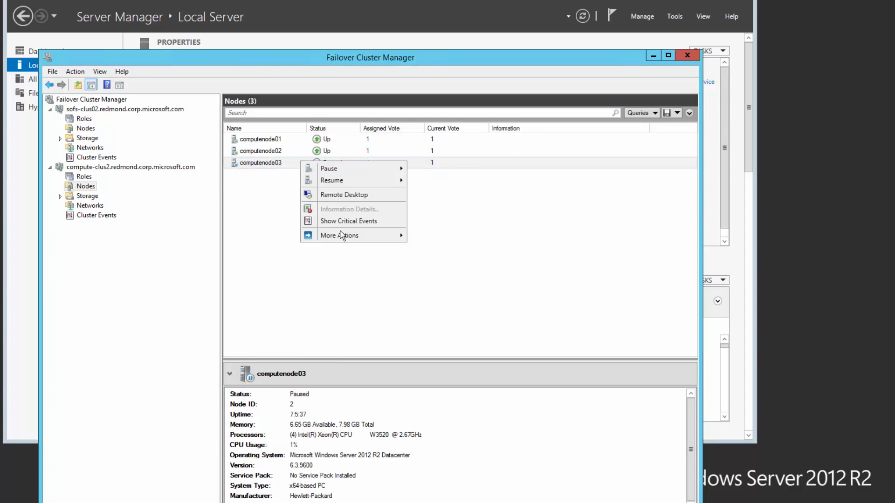
{"action": "mouse_move", "coordinate": [342, 236]}
{"action": "left_click", "coordinate": [456, 264]}
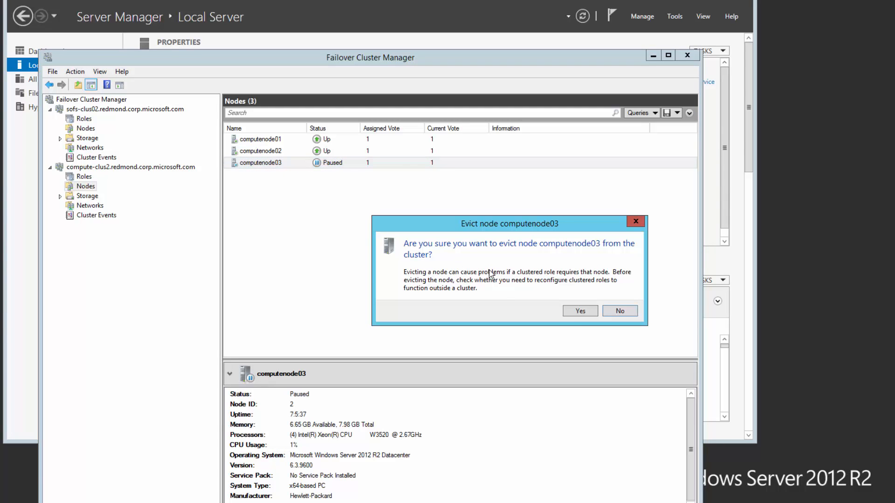
{"action": "left_click", "coordinate": [580, 311]}
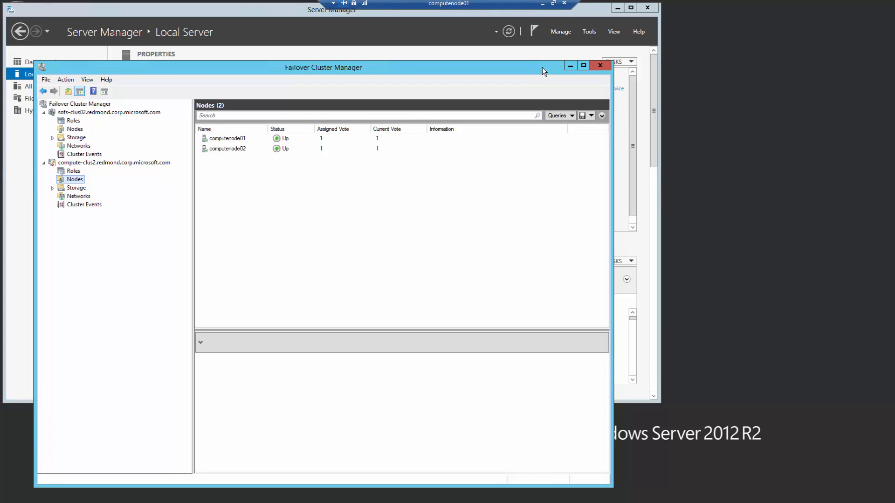
Close Failover Cluster Manager on computenode01 and launch it from Server Manager on computenode03
{"action": "left_click", "coordinate": [600, 67]}
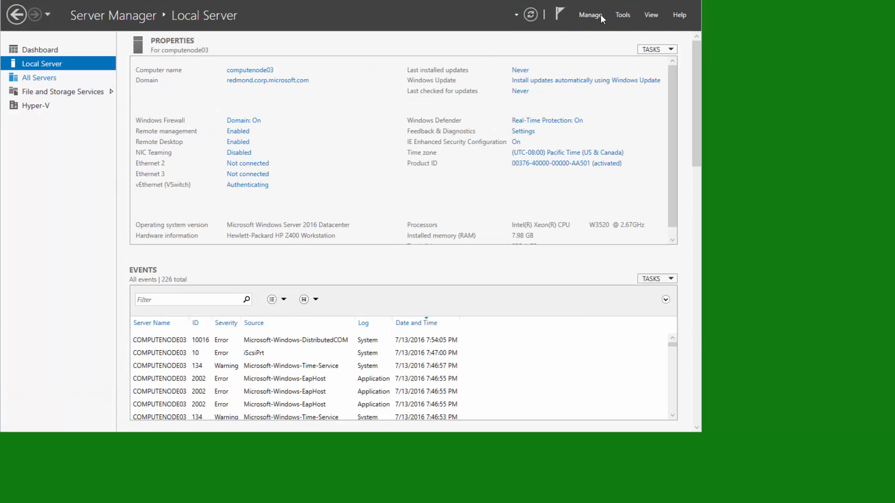
{"action": "left_click", "coordinate": [623, 15]}
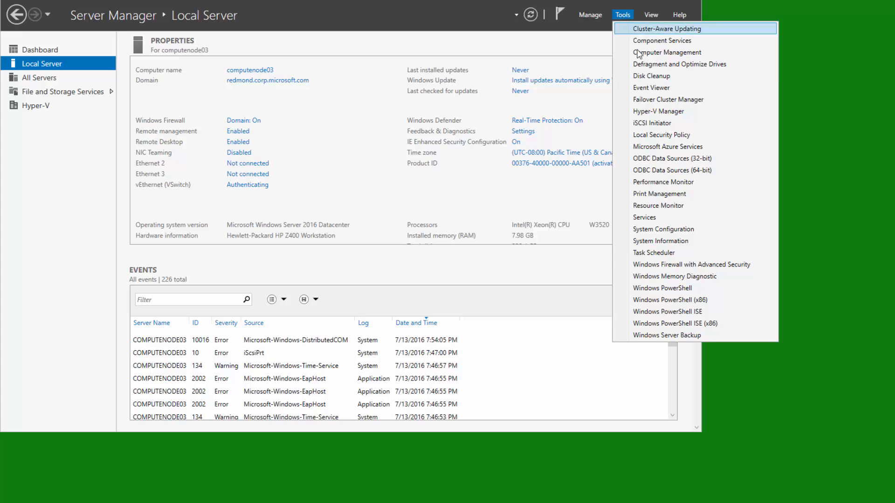
{"action": "left_click", "coordinate": [657, 99]}
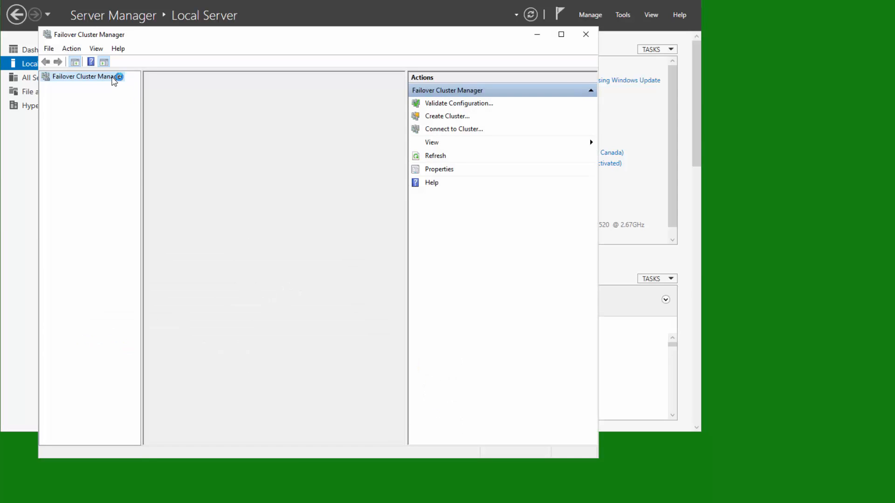
Connect Failover Cluster Manager to the clusters sofs-clus2 and compute-clus2
{"action": "right_click", "coordinate": [114, 78]}
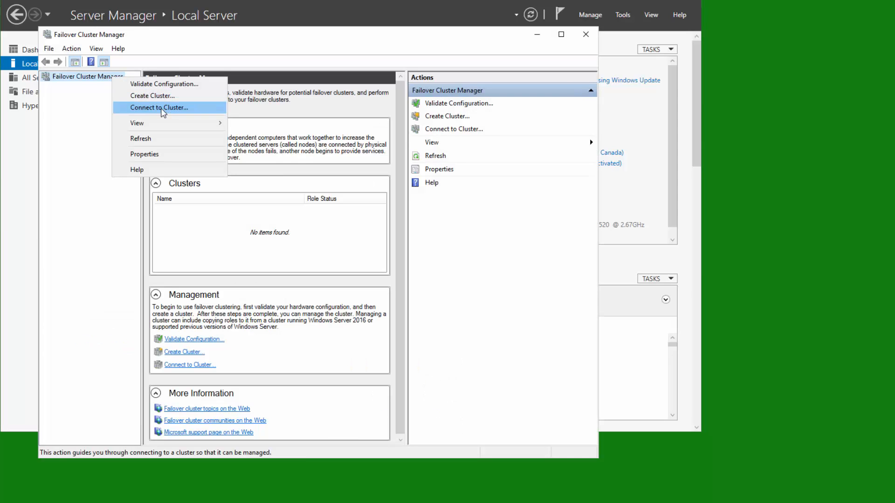
{"action": "left_click", "coordinate": [165, 106]}
{"action": "type", "text": "sofs-clus2"}
{"action": "key", "text": "Return"}
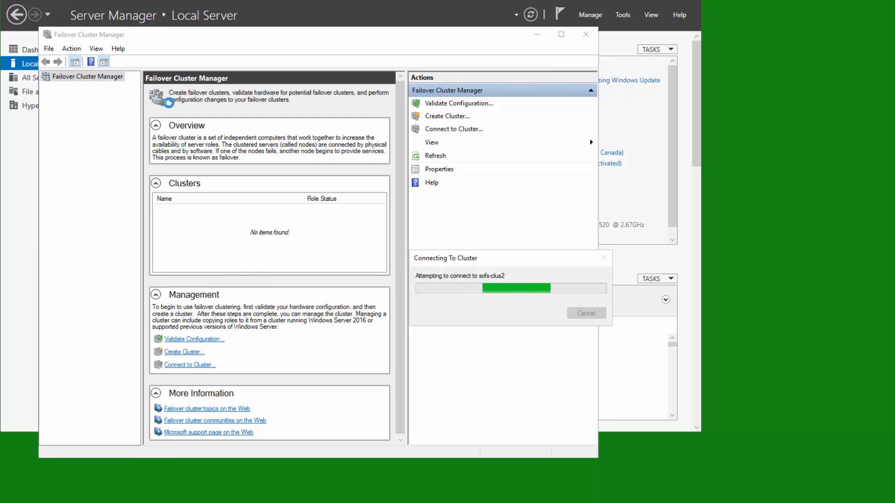
{"action": "type", "text": "compute-clus2"}
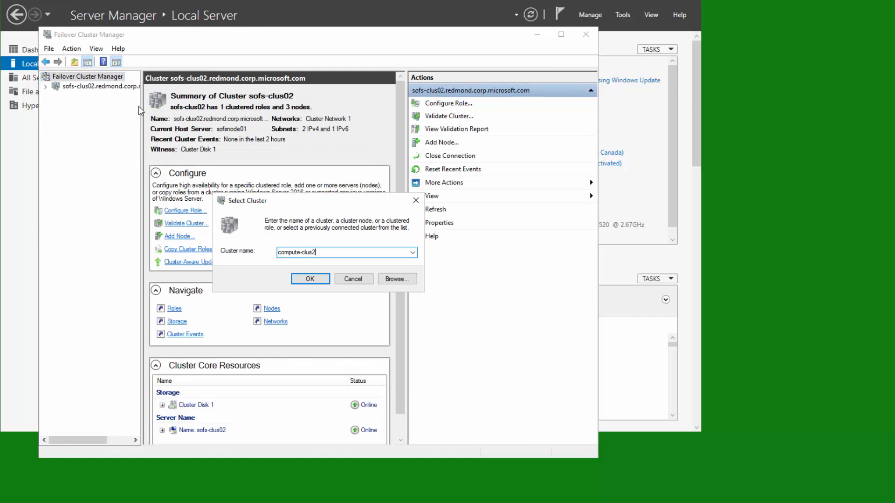
{"action": "key", "text": "Return"}
Add computenode03 as a node of the compute-clus2 cluster and finish the Add Node Wizard
{"action": "left_click", "coordinate": [82, 163]}
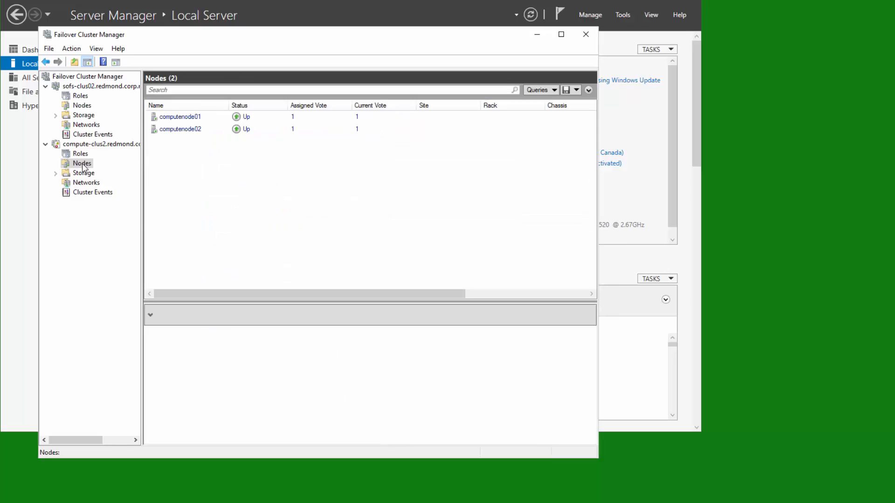
{"action": "right_click", "coordinate": [82, 164]}
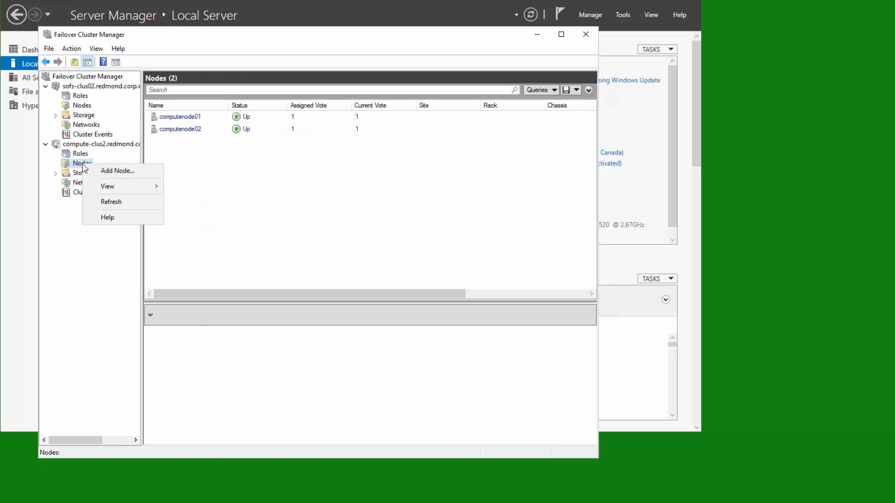
{"action": "left_click", "coordinate": [116, 170]}
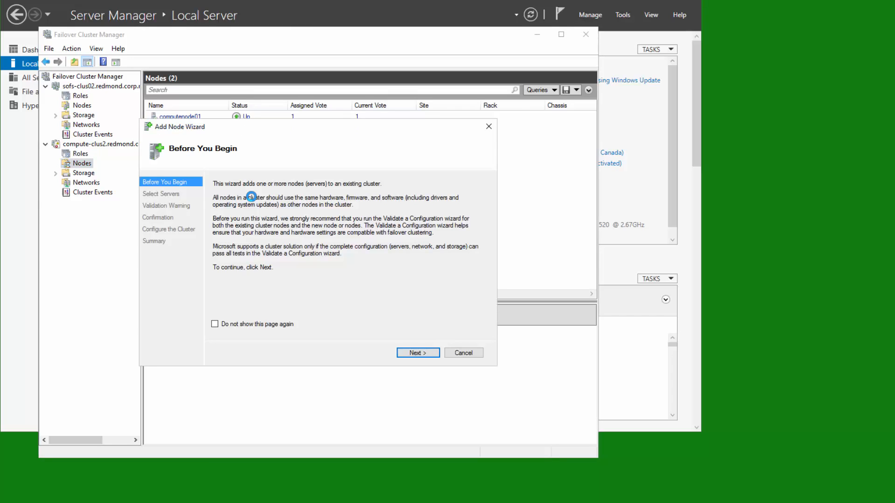
{"action": "left_click", "coordinate": [416, 353]}
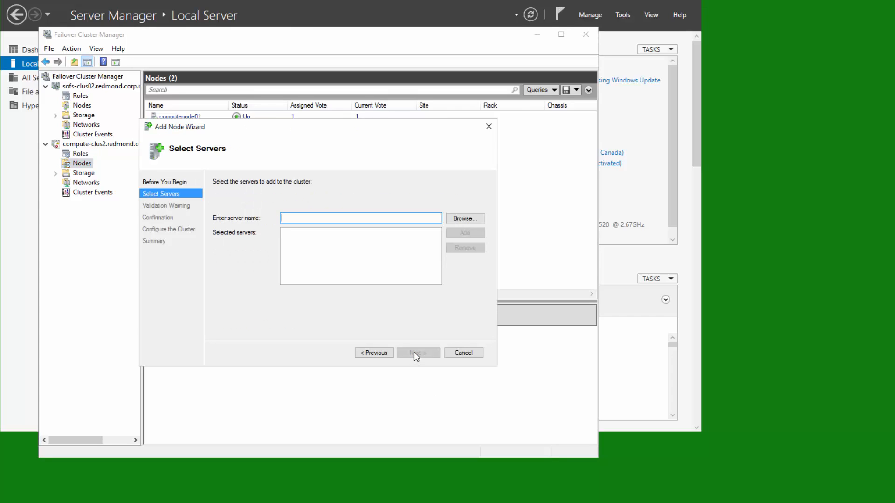
{"action": "type", "text": "computenode02"}
{"action": "left_click", "coordinate": [465, 233]}
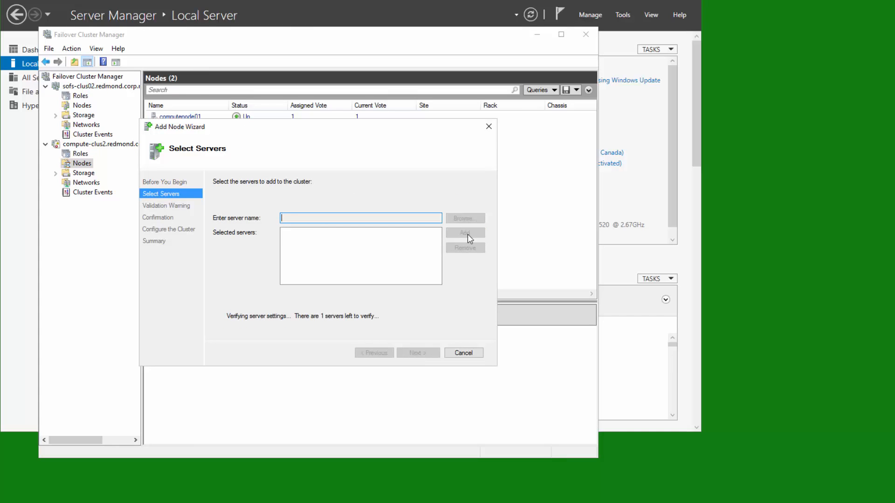
{"action": "left_click", "coordinate": [418, 353]}
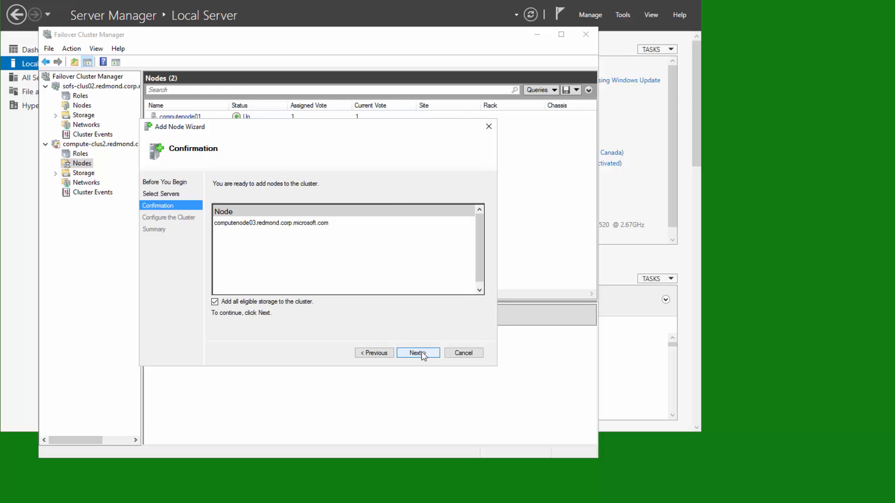
{"action": "left_click", "coordinate": [415, 354]}
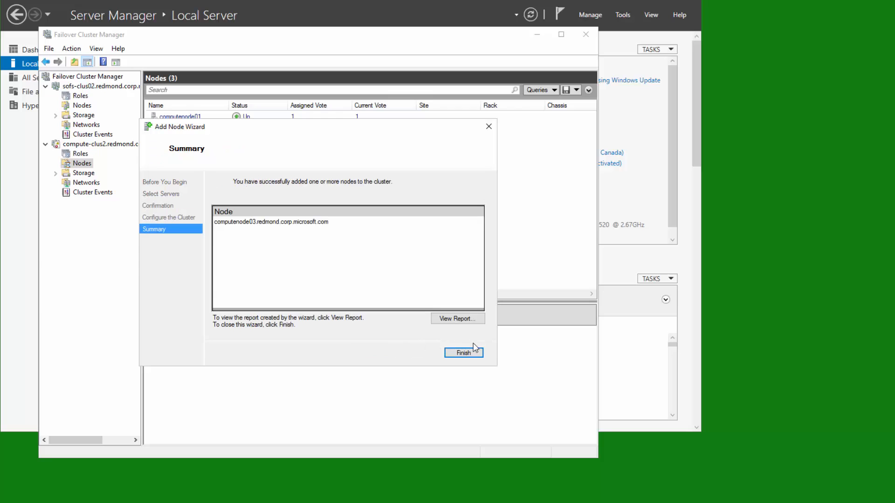
{"action": "left_click", "coordinate": [464, 353]}
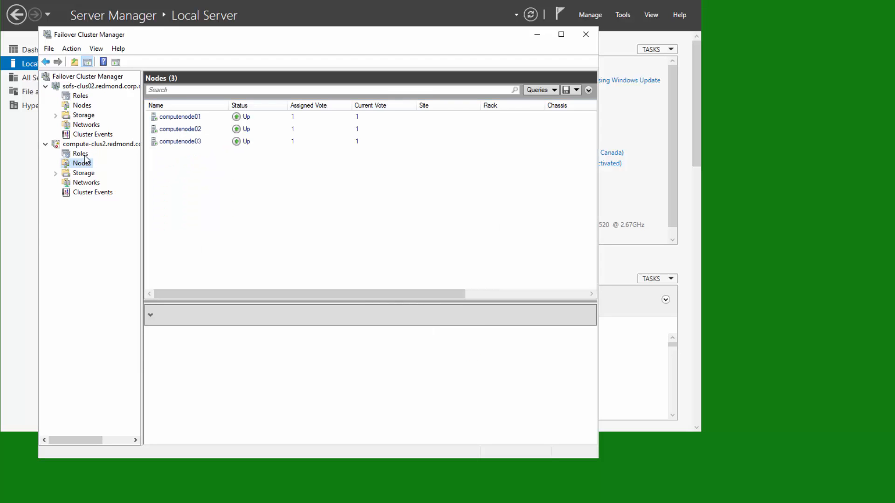
Live migrate the SQL2016VM2 role of compute-clus2 to the selected node computenode03
{"action": "left_click", "coordinate": [83, 155]}
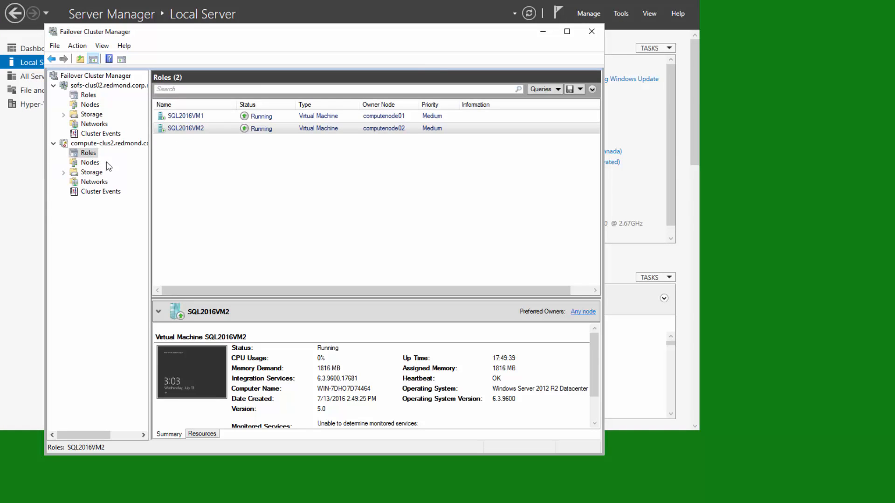
{"action": "left_click", "coordinate": [212, 127]}
{"action": "right_click", "coordinate": [213, 131]}
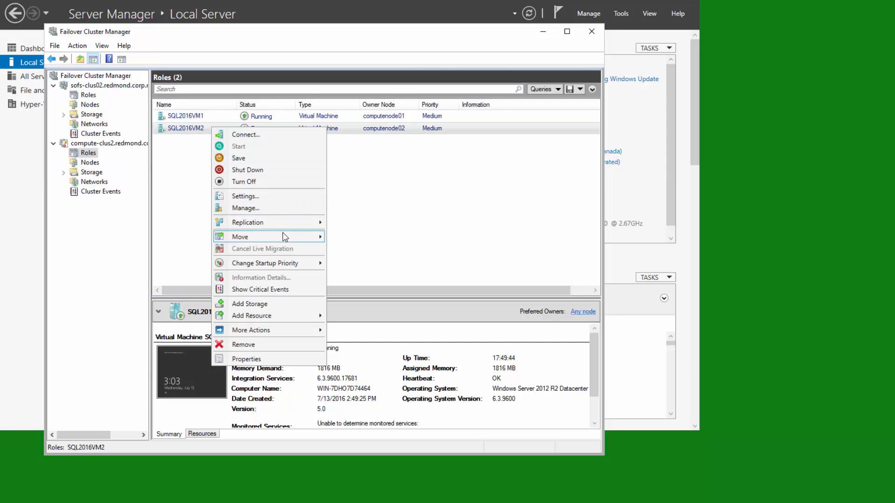
{"action": "mouse_move", "coordinate": [285, 237]}
{"action": "mouse_move", "coordinate": [432, 241]}
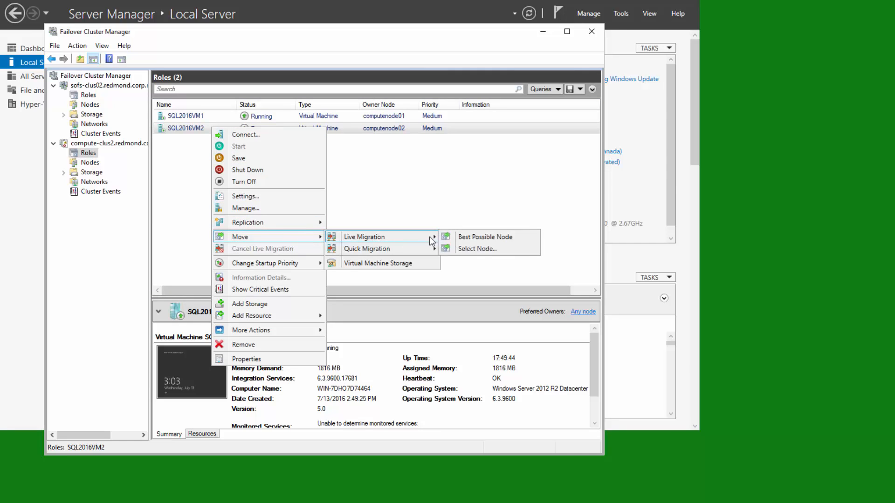
{"action": "left_click", "coordinate": [478, 249]}
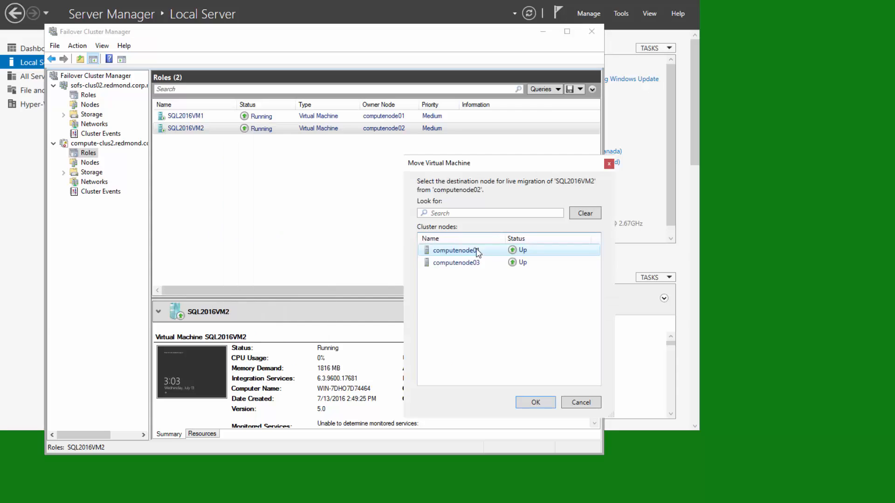
{"action": "left_click", "coordinate": [463, 264]}
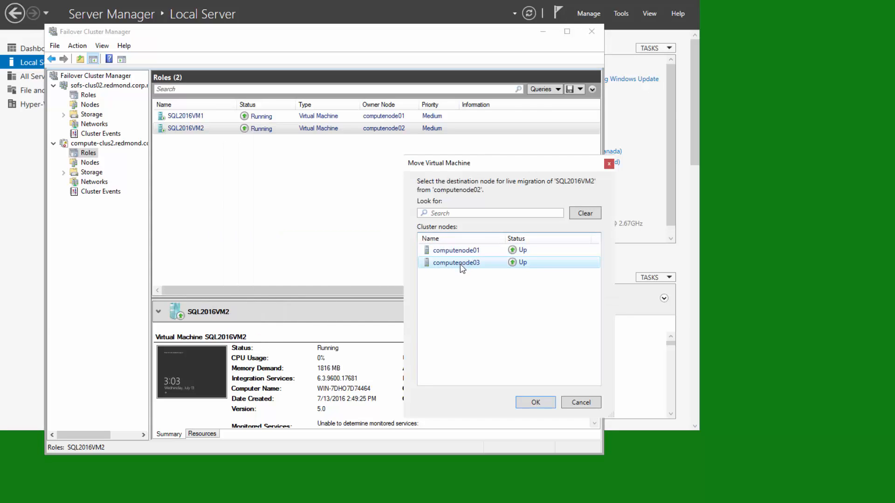
{"action": "left_click", "coordinate": [535, 401]}
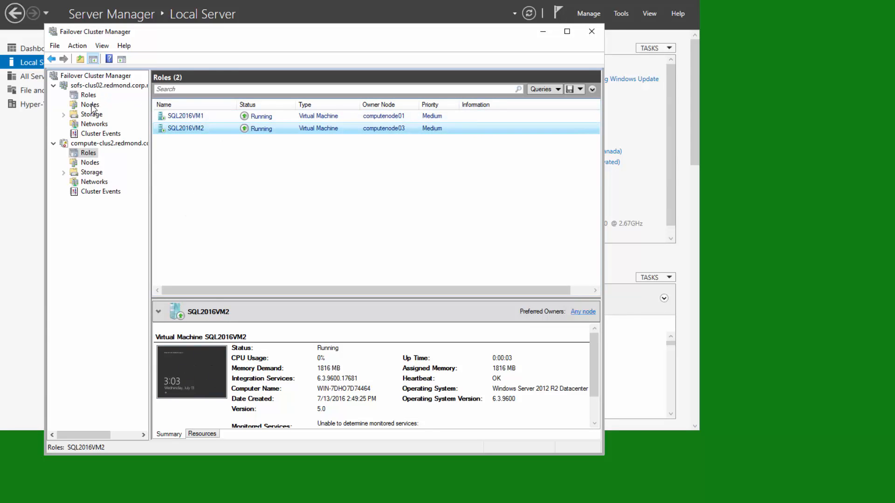
Pause computenode02 in the compute-clus2 cluster
{"action": "left_click", "coordinate": [91, 164]}
{"action": "left_click", "coordinate": [198, 130]}
{"action": "right_click", "coordinate": [199, 131]}
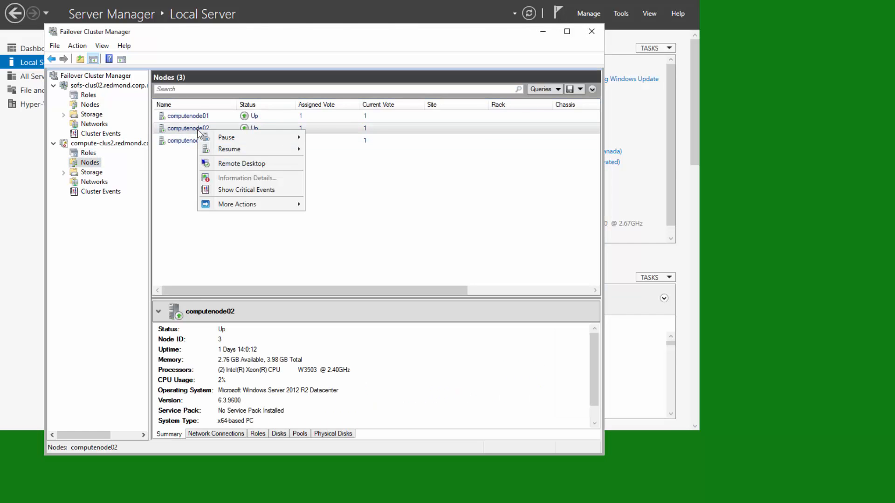
{"action": "mouse_move", "coordinate": [243, 138]}
{"action": "left_click", "coordinate": [337, 140]}
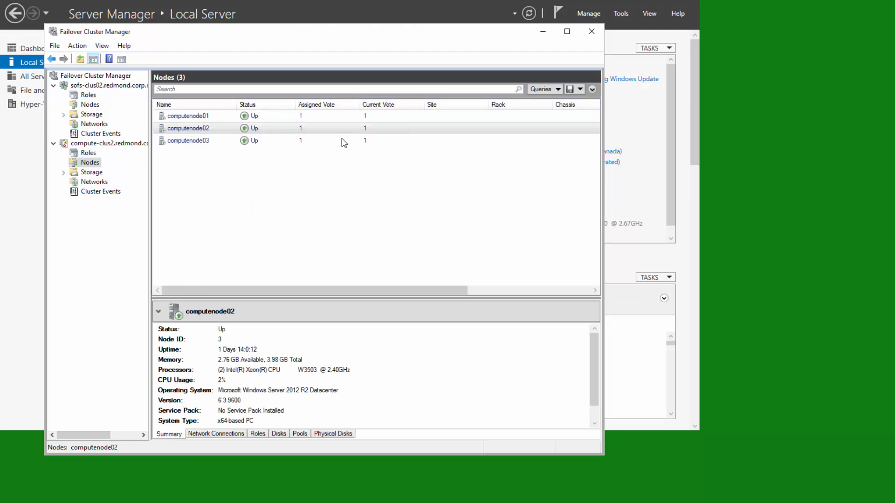
Evict the paused computenode02 from the compute-clus2 cluster and confirm the eviction
{"action": "right_click", "coordinate": [214, 131]}
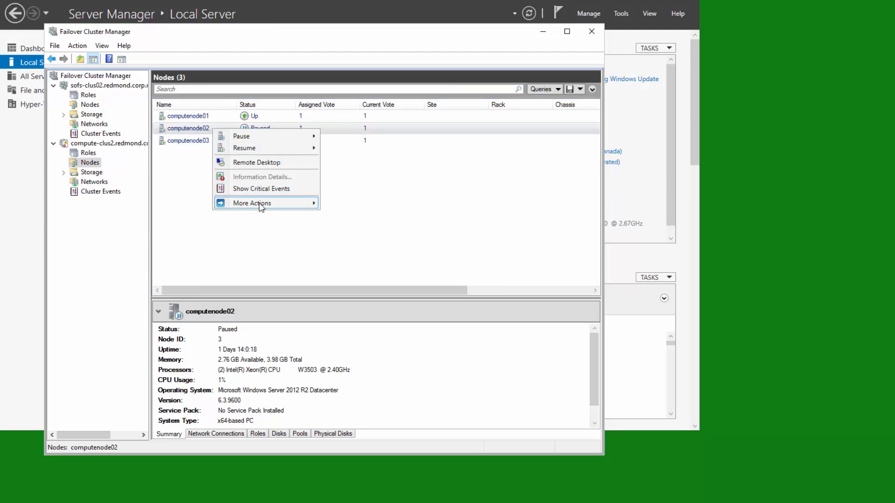
{"action": "mouse_move", "coordinate": [271, 204]}
{"action": "left_click", "coordinate": [346, 232]}
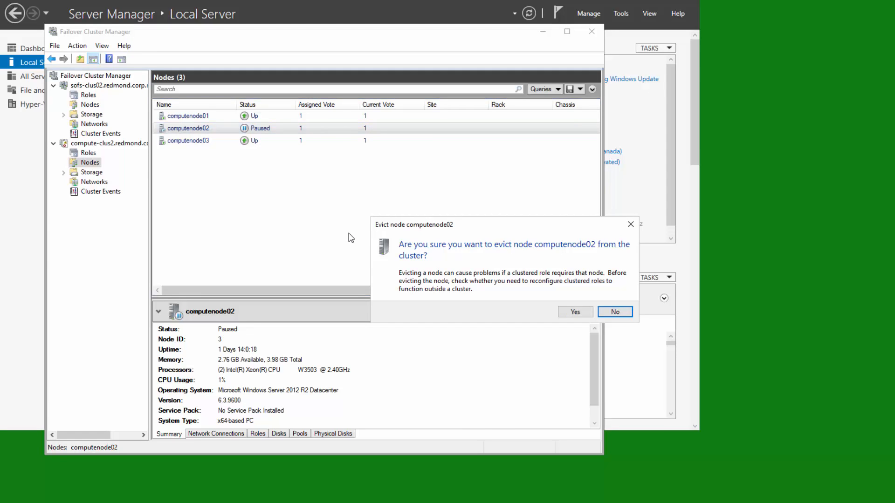
{"action": "left_click", "coordinate": [576, 312]}
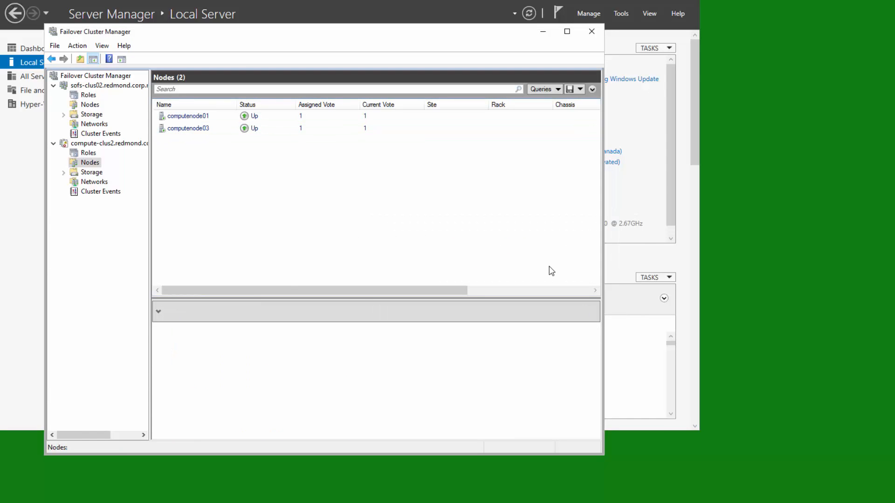
Add computenode02 as a node of the compute-clus2 cluster and finish the Add Node Wizard
{"action": "right_click", "coordinate": [90, 163]}
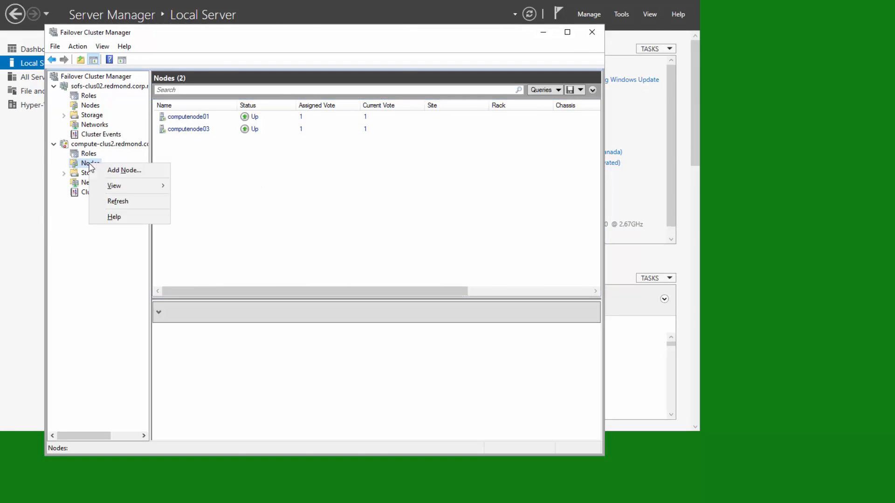
{"action": "left_click", "coordinate": [131, 172]}
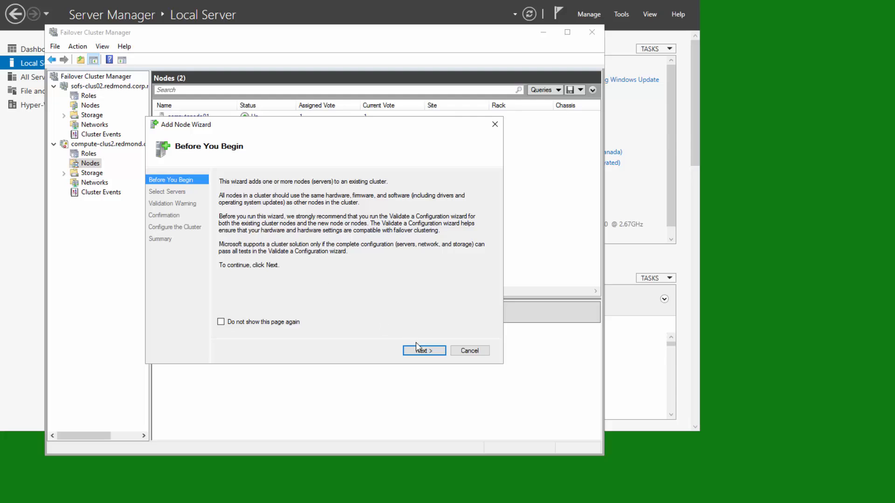
{"action": "left_click", "coordinate": [419, 347]}
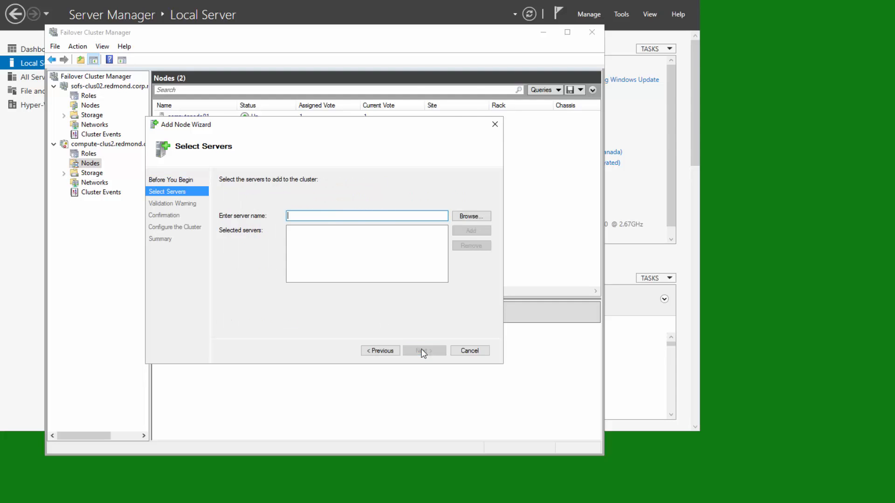
{"action": "type", "text": "computenode02"}
{"action": "key", "text": "Return"}
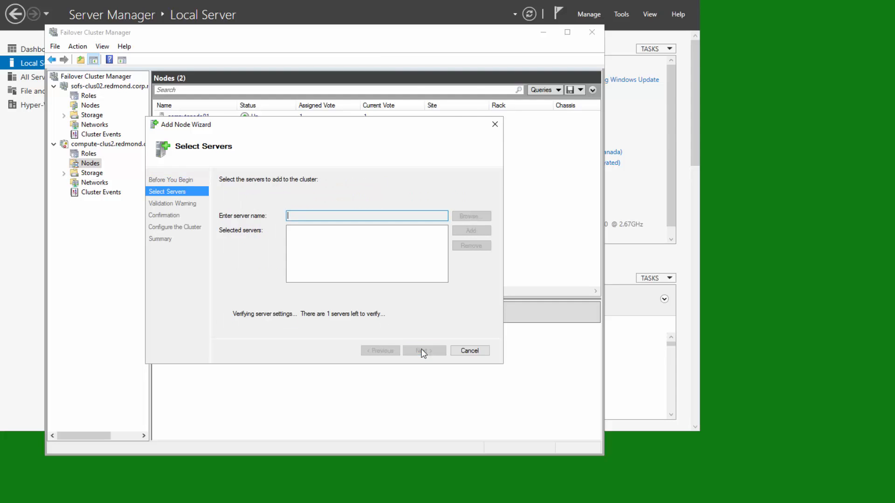
{"action": "left_click", "coordinate": [422, 351]}
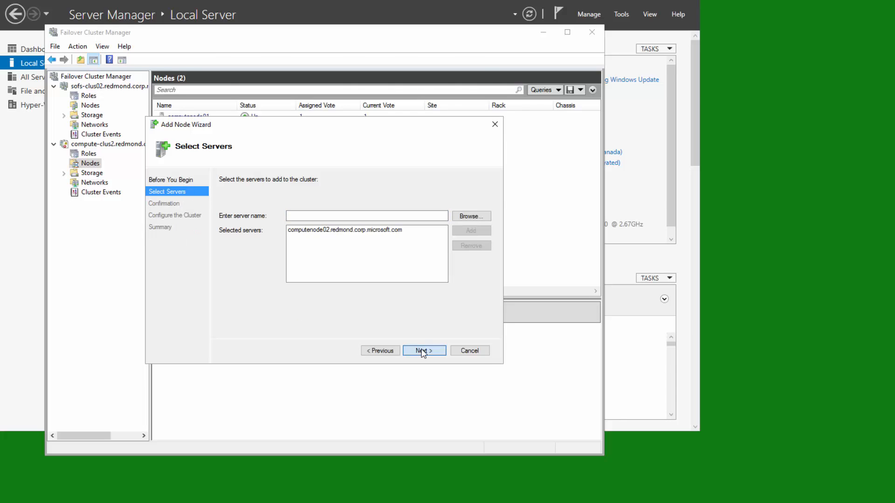
{"action": "left_click", "coordinate": [422, 351]}
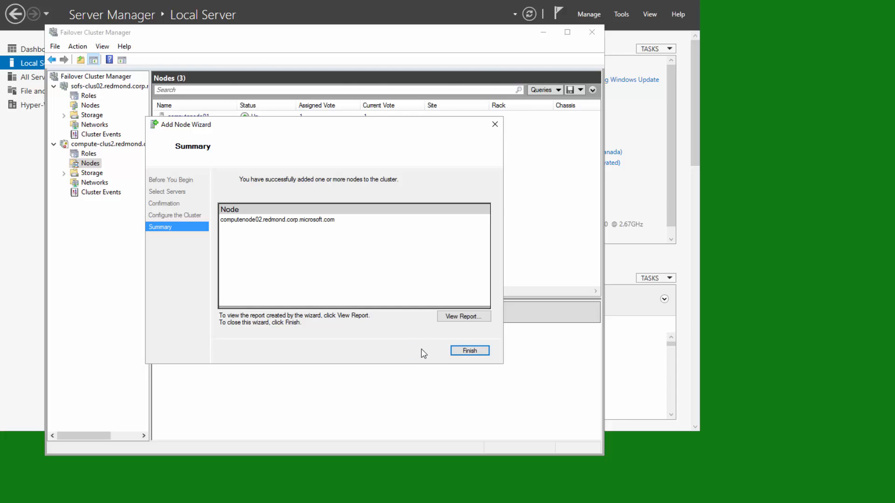
{"action": "left_click", "coordinate": [466, 353]}
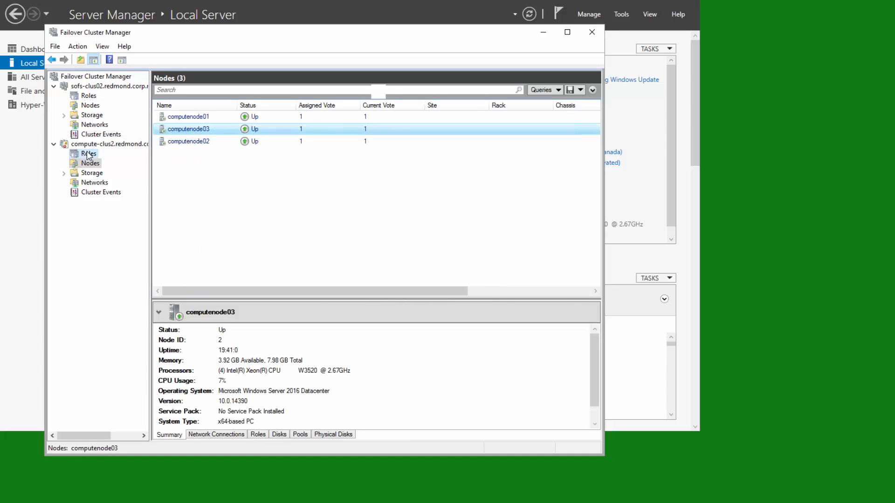
Live migrate the SQL2016VM2 role from computenode03 to the re-added computenode02
{"action": "left_click", "coordinate": [88, 154]}
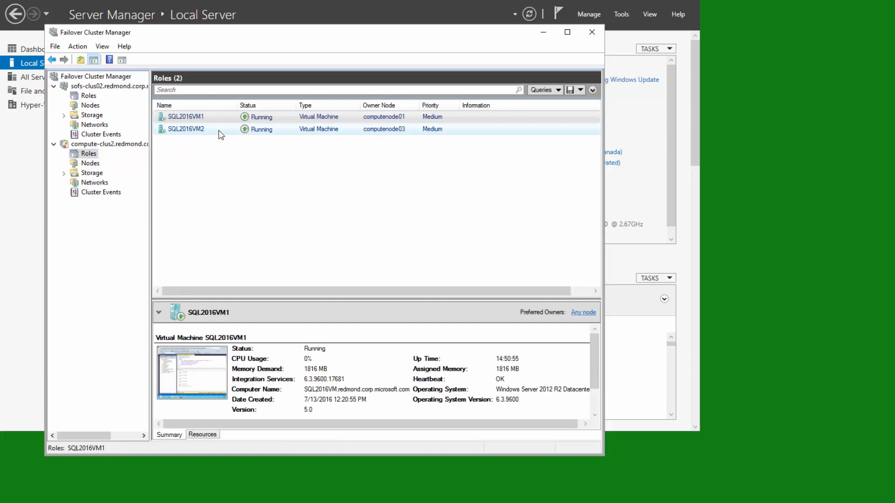
{"action": "left_click", "coordinate": [219, 131]}
{"action": "right_click", "coordinate": [220, 131]}
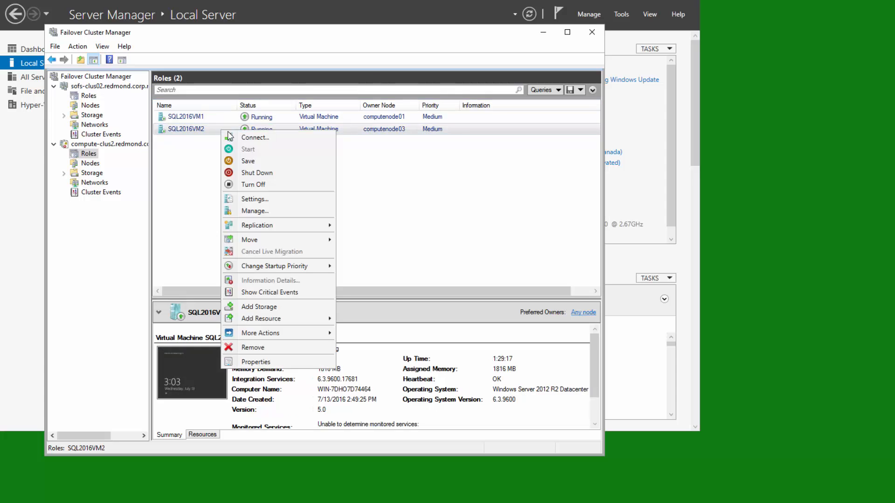
{"action": "mouse_move", "coordinate": [275, 240]}
{"action": "mouse_move", "coordinate": [373, 240]}
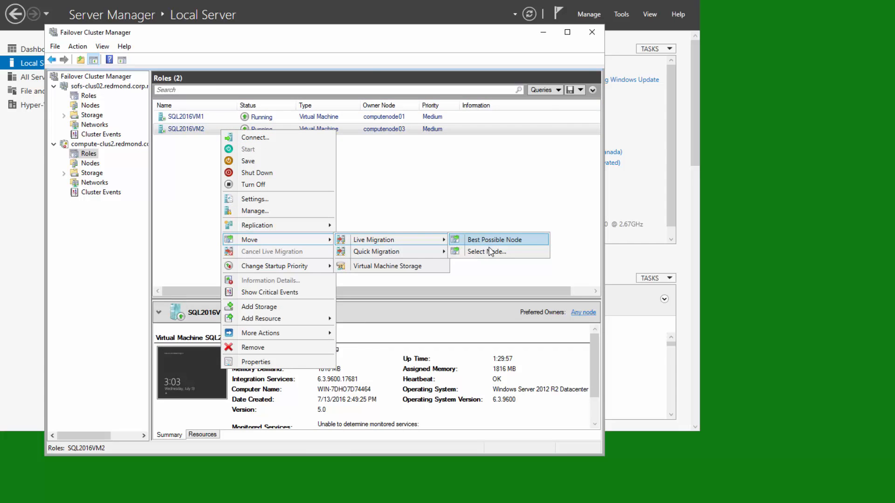
{"action": "left_click", "coordinate": [488, 251]}
{"action": "left_click", "coordinate": [457, 264]}
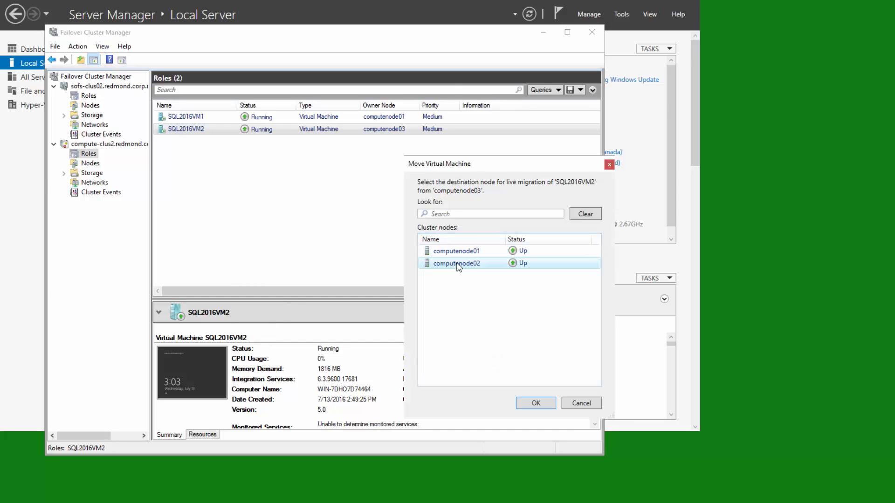
{"action": "left_click", "coordinate": [536, 403]}
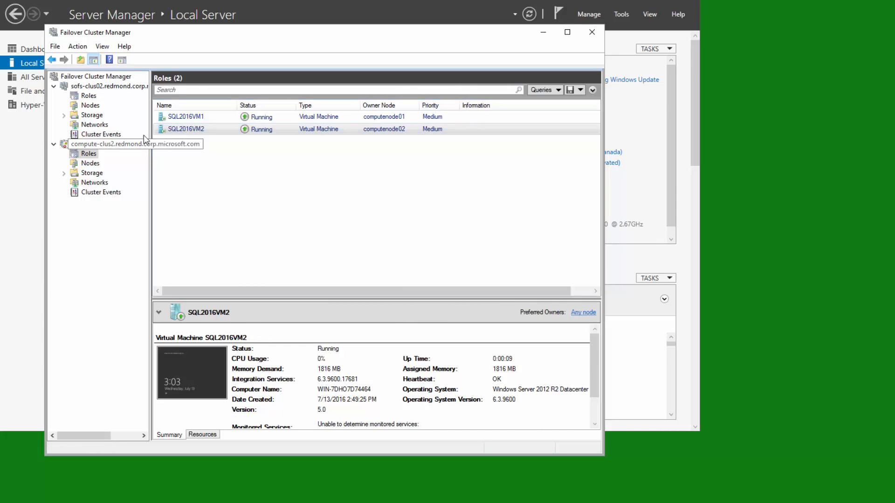
Live migrate the SQL2016VM1 role from computenode01 to computenode03
{"action": "left_click", "coordinate": [199, 120]}
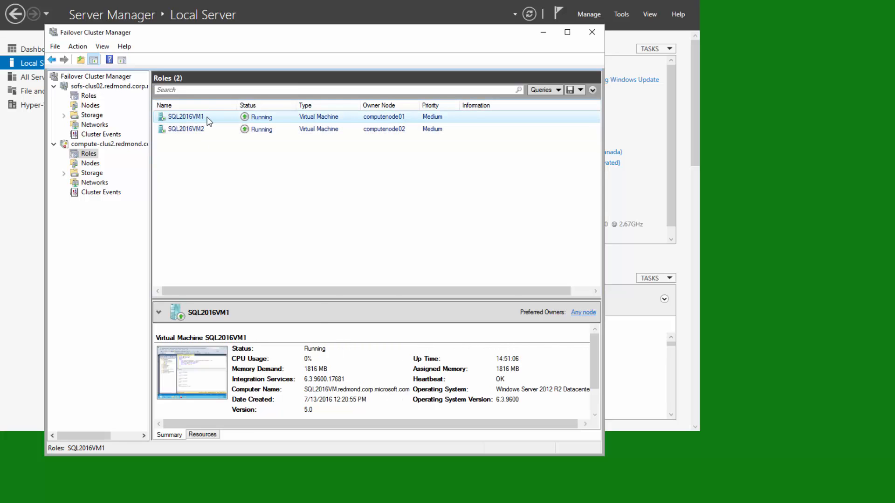
{"action": "right_click", "coordinate": [208, 119]}
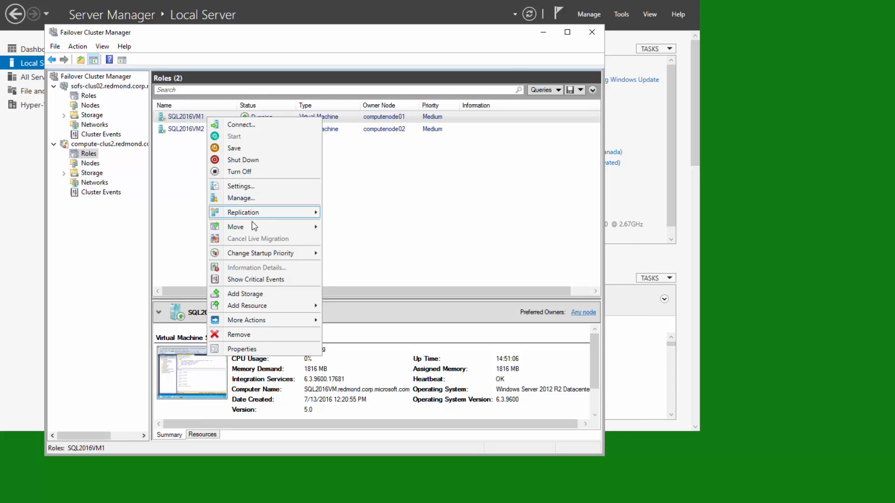
{"action": "mouse_move", "coordinate": [261, 227]}
{"action": "mouse_move", "coordinate": [373, 229]}
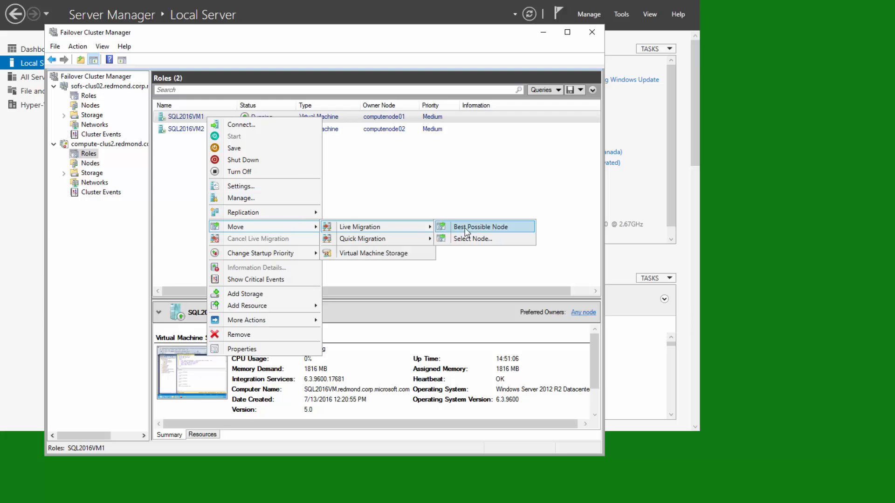
{"action": "left_click", "coordinate": [471, 240]}
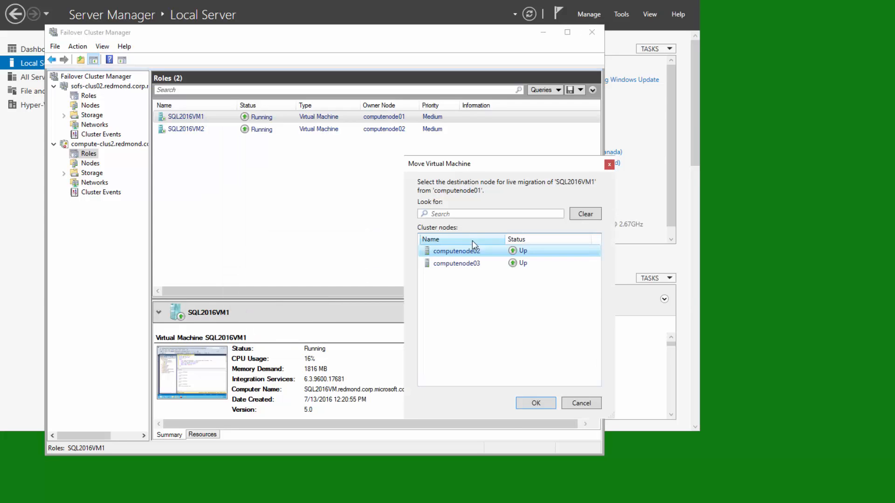
{"action": "left_click", "coordinate": [451, 263]}
{"action": "left_click", "coordinate": [536, 404]}
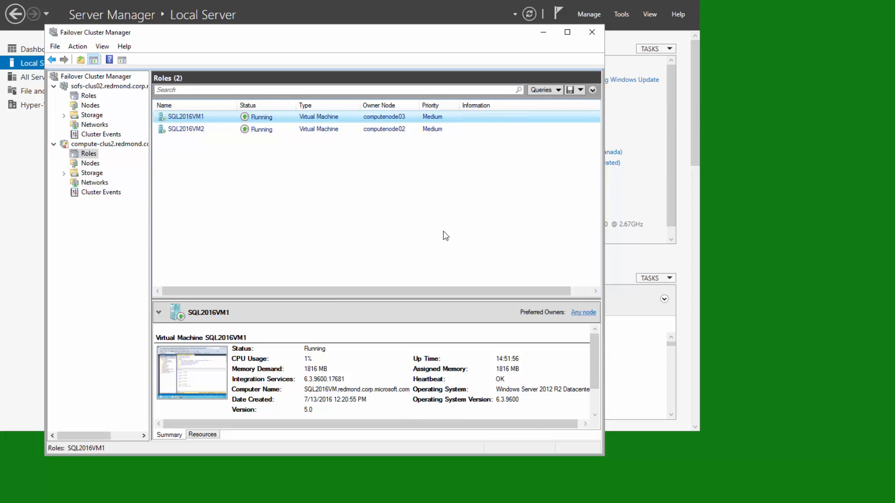
Connect to SQL2016VM1, check the latest messages of its running Sales update query, and close the virtual machine connection
{"action": "right_click", "coordinate": [280, 120]}
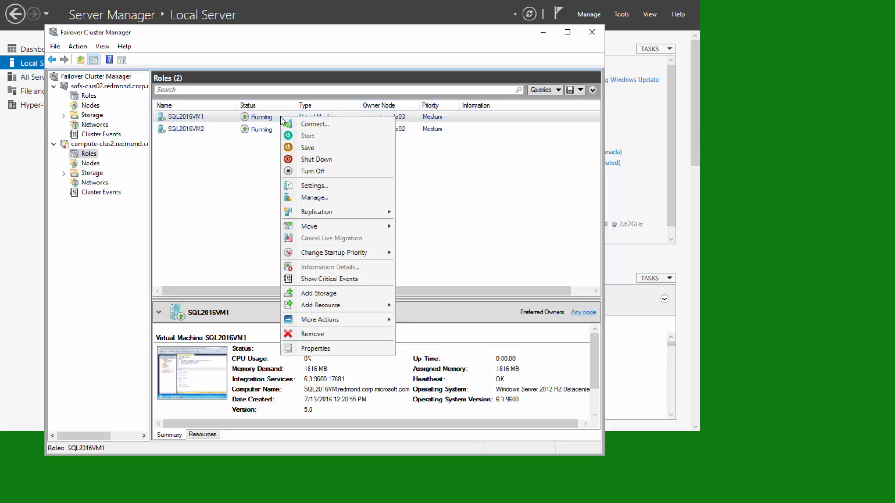
{"action": "left_click", "coordinate": [311, 129]}
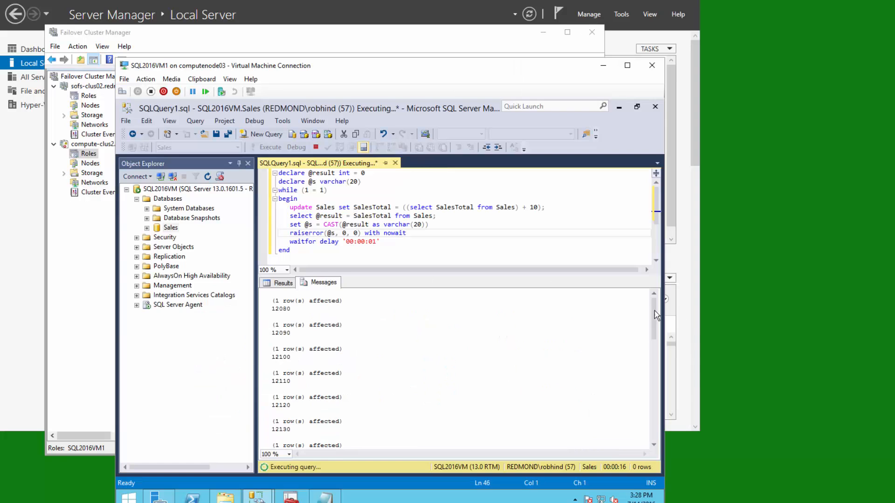
{"action": "left_click_drag", "start_coordinate": [653, 325], "coordinate": [651, 397]}
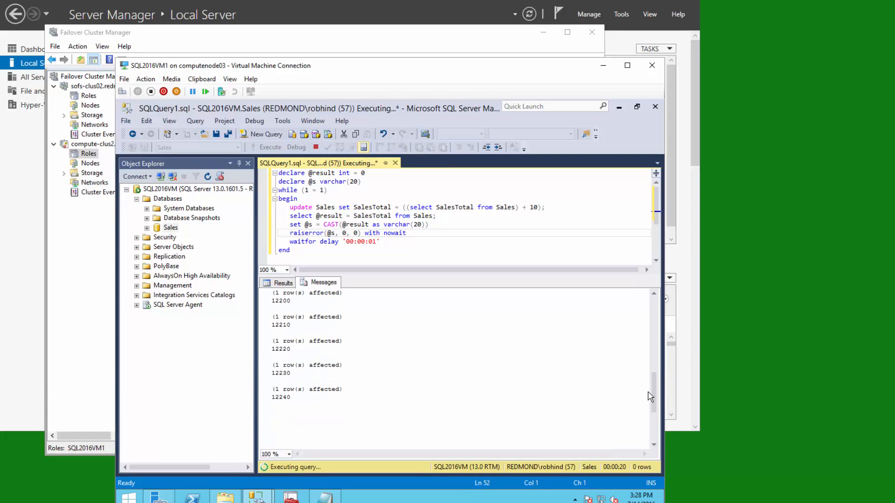
{"action": "left_click", "coordinate": [651, 66]}
Pause computenode01 in the compute-clus2 cluster
{"action": "left_click", "coordinate": [216, 116]}
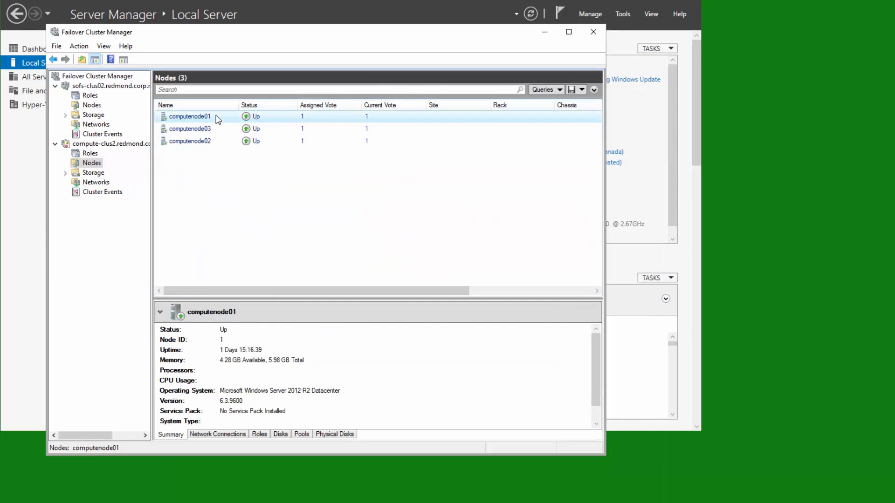
{"action": "right_click", "coordinate": [217, 116]}
{"action": "left_click", "coordinate": [365, 129]}
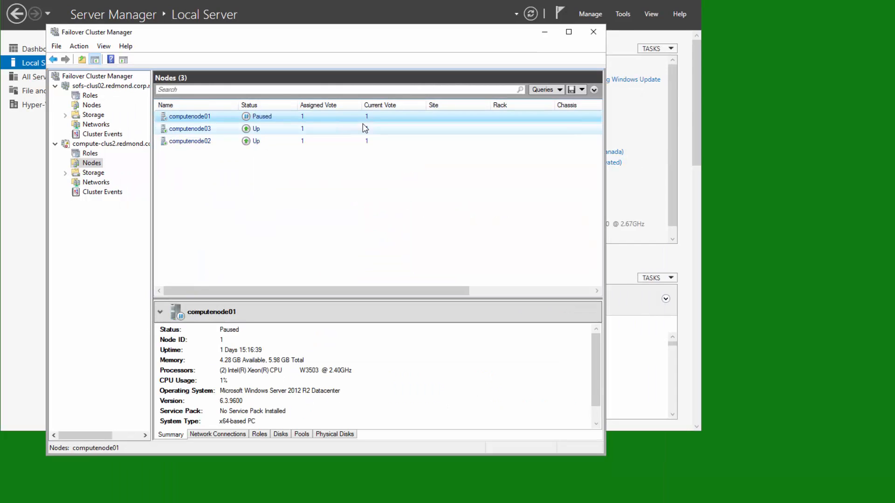
Evict the paused node computenode01 from the compute-clus2 cluster
{"action": "right_click", "coordinate": [221, 116]}
{"action": "mouse_move", "coordinate": [289, 192]}
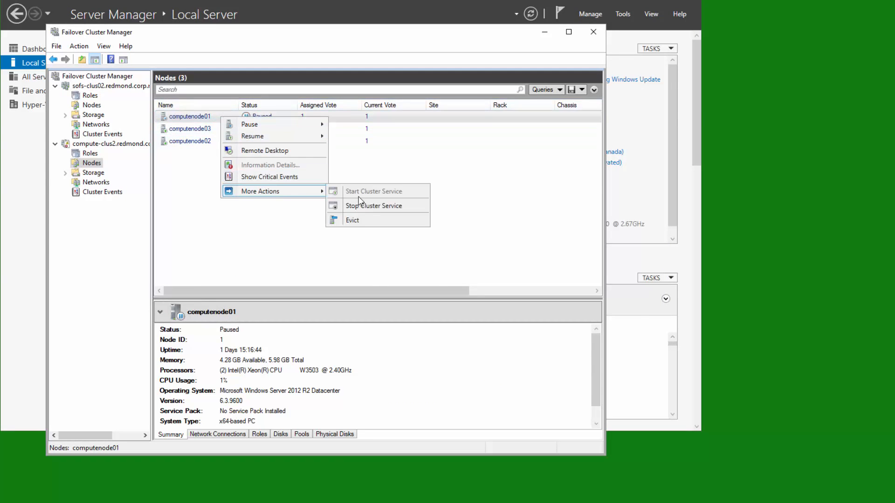
{"action": "left_click", "coordinate": [361, 220]}
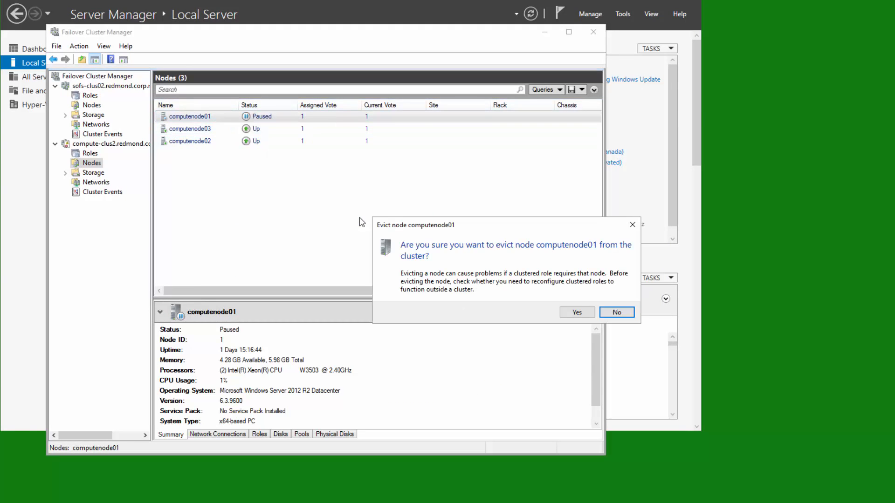
{"action": "left_click", "coordinate": [577, 313]}
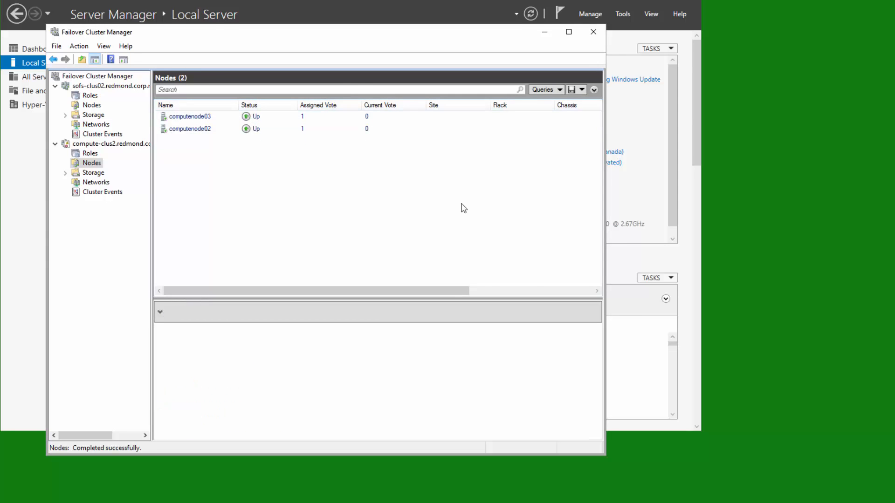
Start adding a node to the compute-clus2 cluster, with computenode01 as the selected server
{"action": "right_click", "coordinate": [90, 170]}
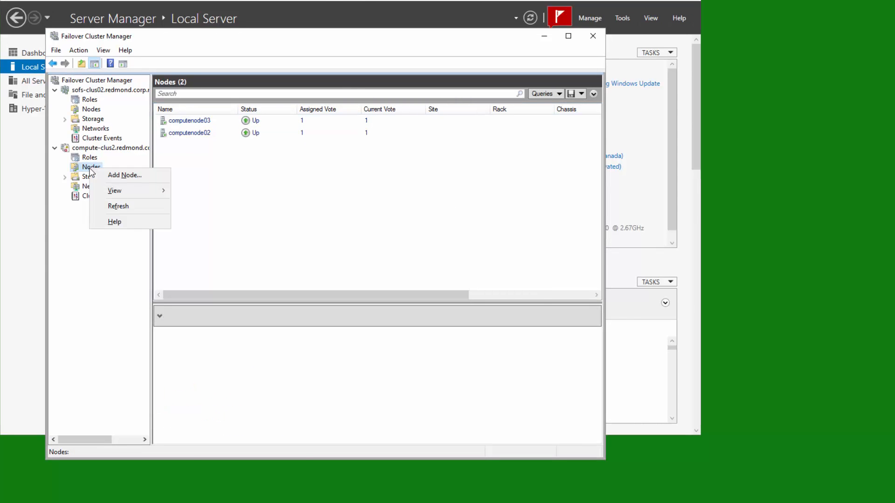
{"action": "left_click", "coordinate": [119, 175]}
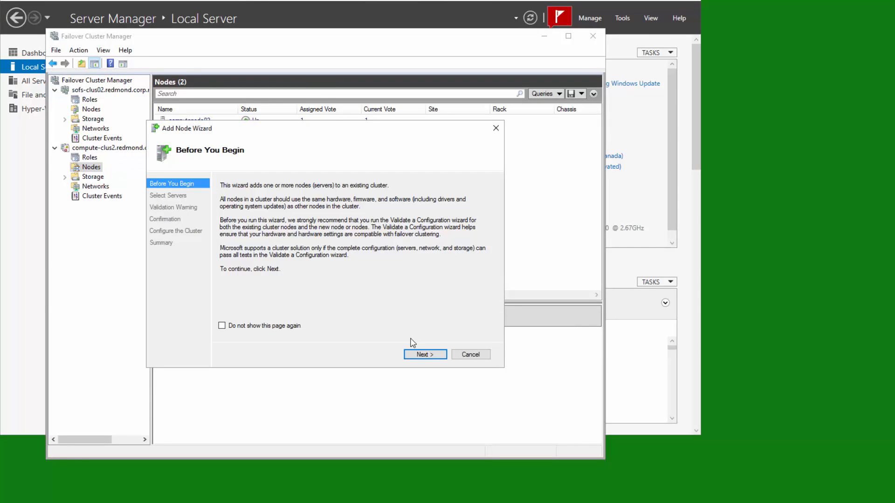
{"action": "left_click", "coordinate": [421, 354]}
{"action": "type", "text": "computenode01"}
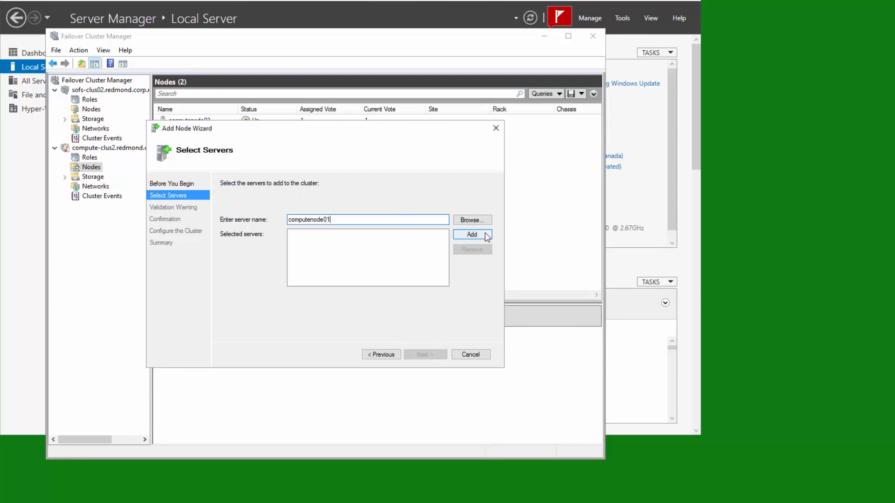
{"action": "left_click", "coordinate": [485, 235]}
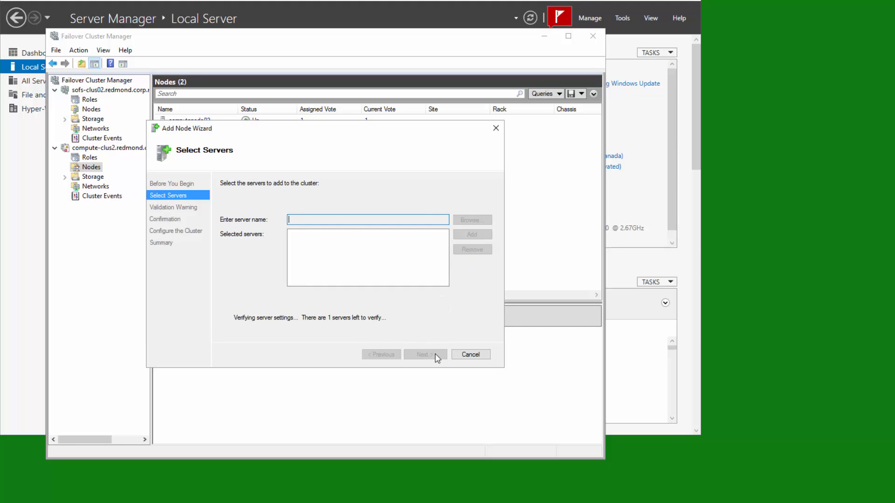
{"action": "left_click", "coordinate": [436, 357]}
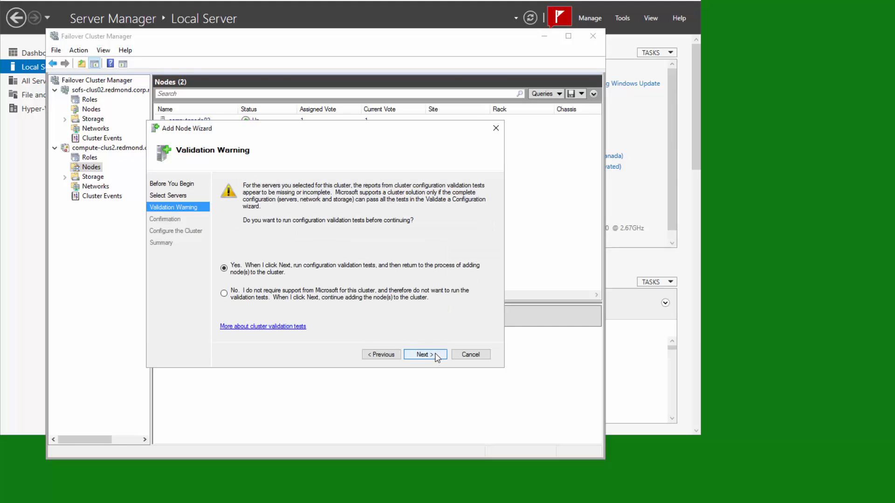
Run all configuration validation tests and complete adding computenode01 with all eligible storage to the cluster
{"action": "left_click", "coordinate": [424, 355]}
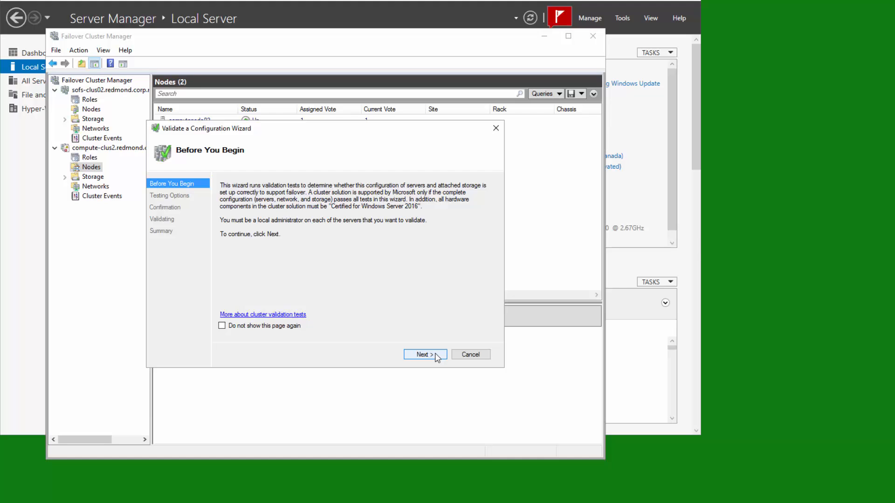
{"action": "left_click", "coordinate": [424, 355]}
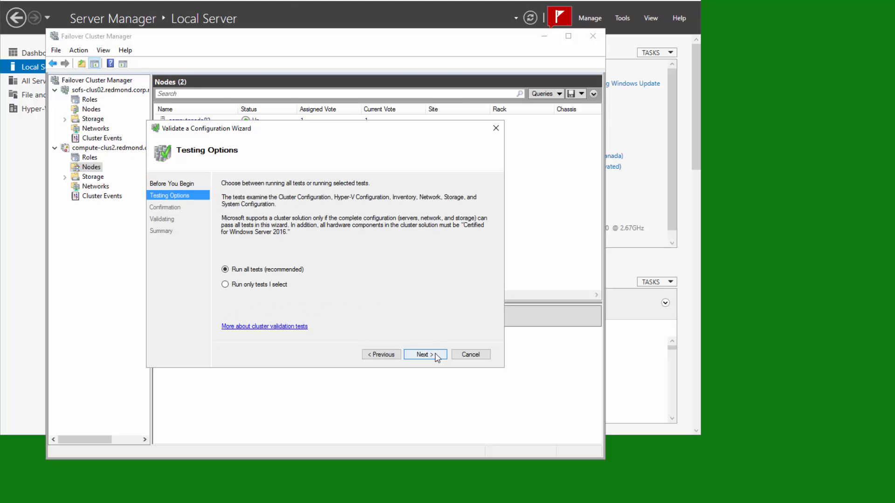
{"action": "left_click", "coordinate": [425, 355]}
{"action": "left_click", "coordinate": [436, 357]}
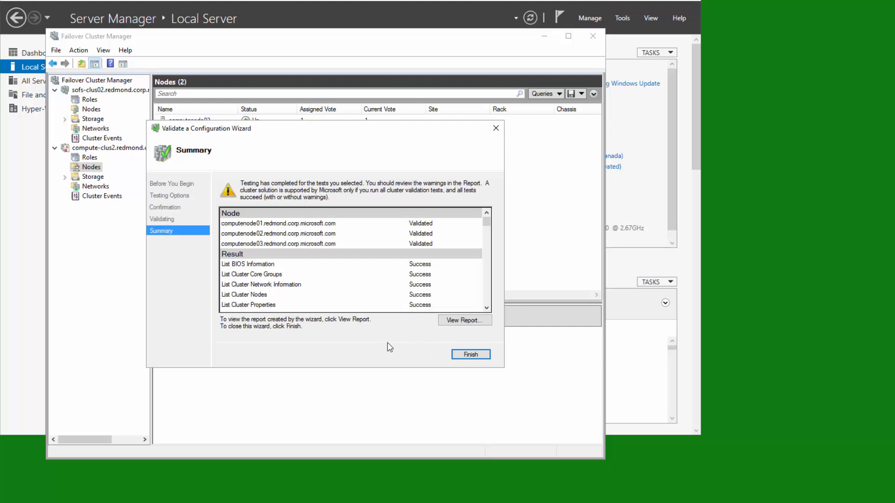
{"action": "left_click", "coordinate": [471, 355]}
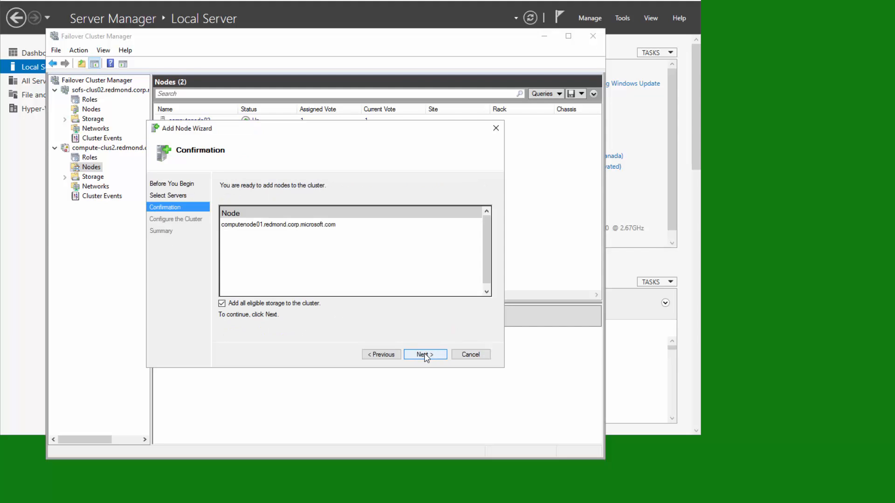
{"action": "left_click", "coordinate": [425, 355]}
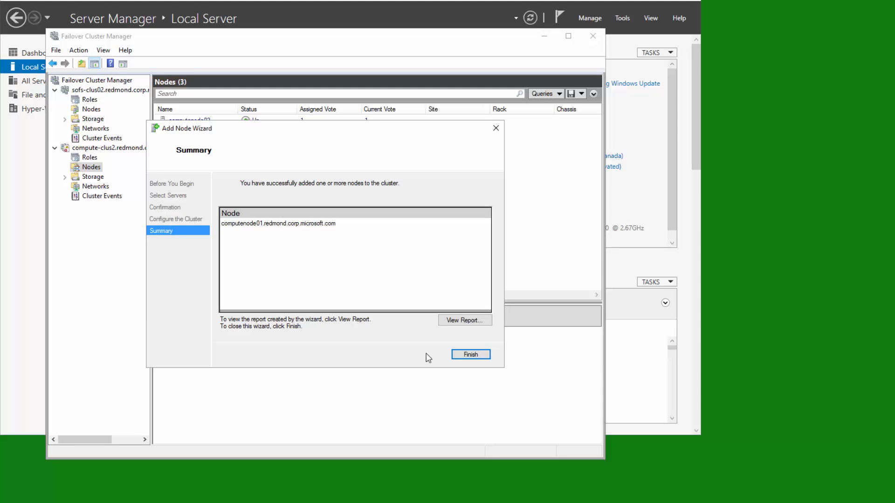
{"action": "left_click", "coordinate": [479, 357]}
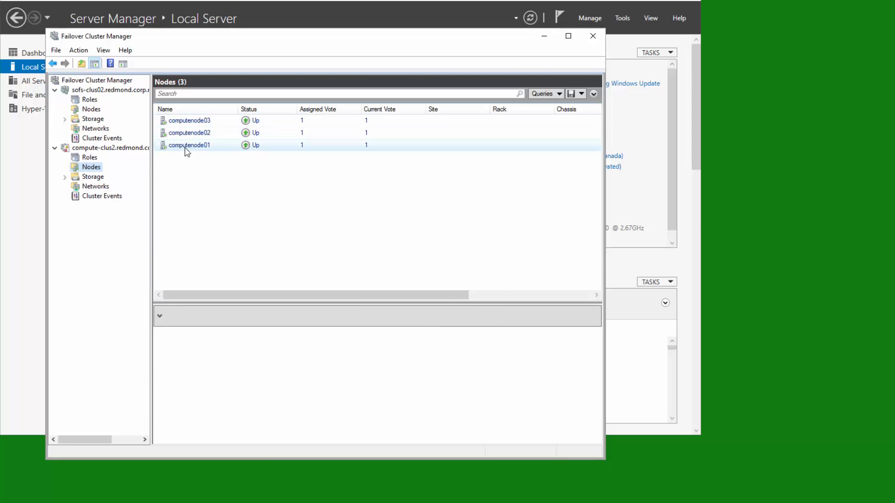
Connect to the SQL2016VM1 role of compute-clus2, check its running query's messages again, and close the connection
{"action": "left_click", "coordinate": [89, 157]}
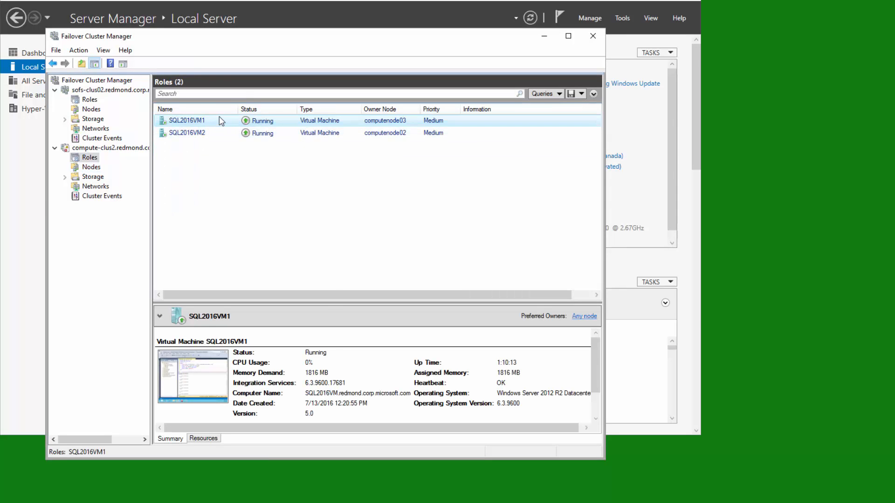
{"action": "right_click", "coordinate": [221, 120]}
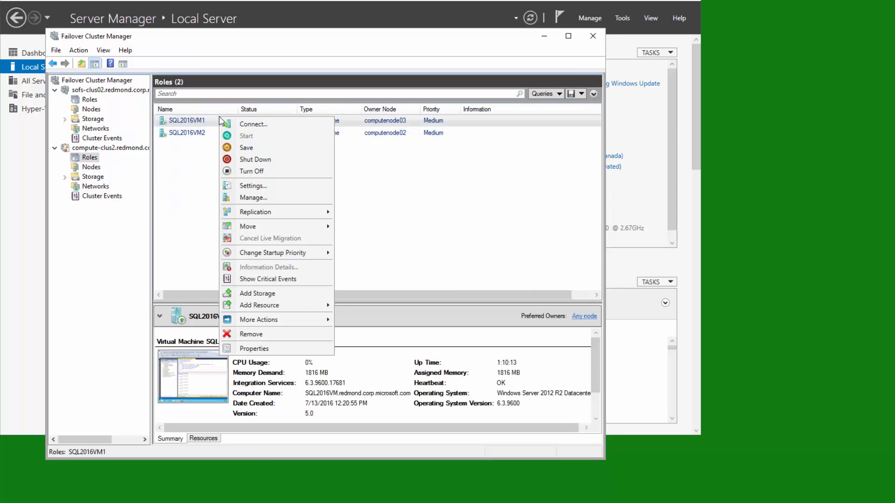
{"action": "left_click", "coordinate": [256, 125]}
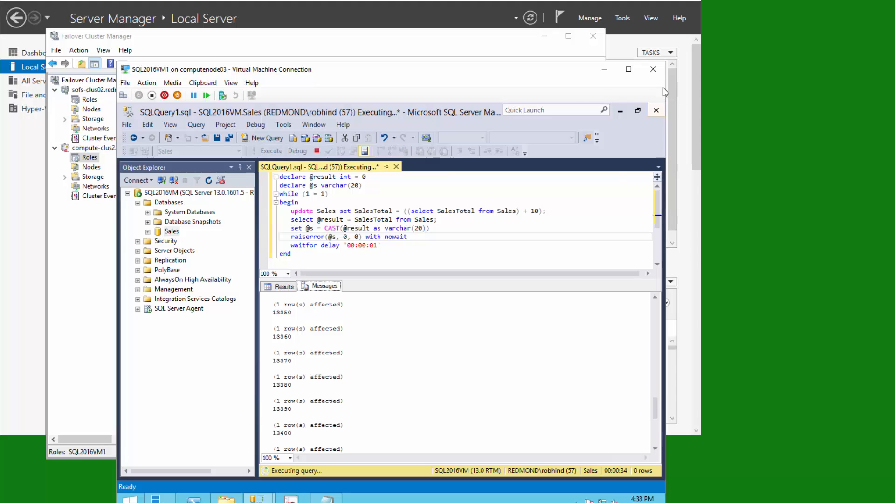
{"action": "left_click", "coordinate": [653, 70]}
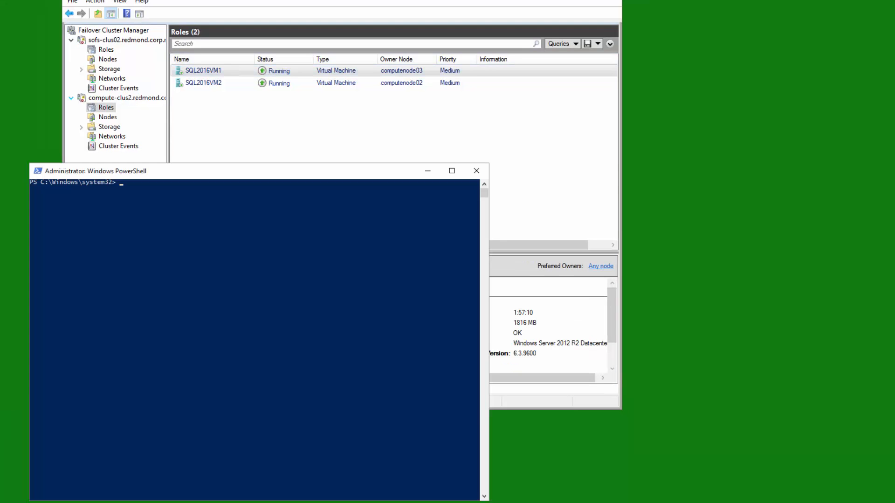
Query the cluster's functional level in Windows PowerShell with Get-Cluster | Select ClusterFunctionalLevel
{"action": "left_click", "coordinate": [187, 202]}
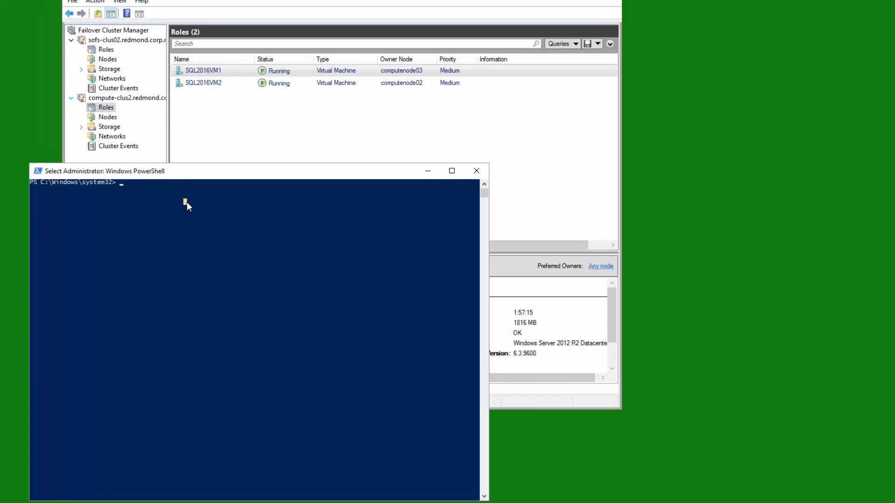
{"action": "type", "text": "Get"}
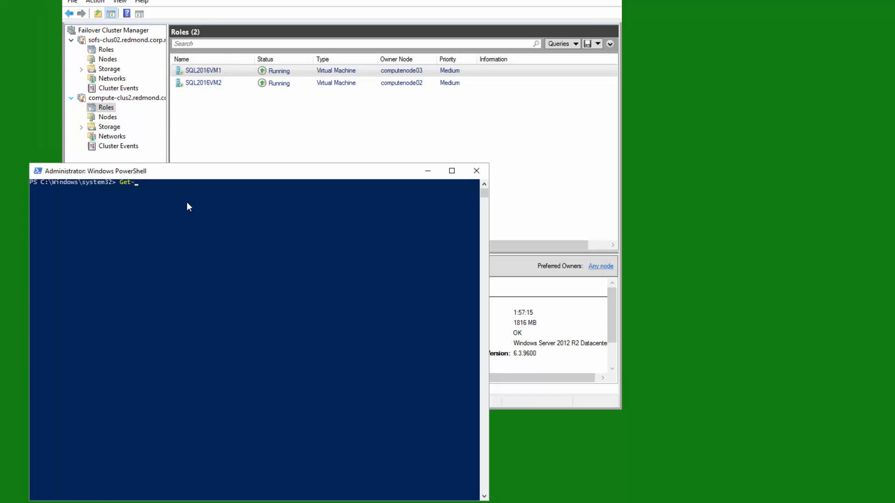
{"action": "type", "text": "-Cluster | Select ClusterFunctionalLevel"}
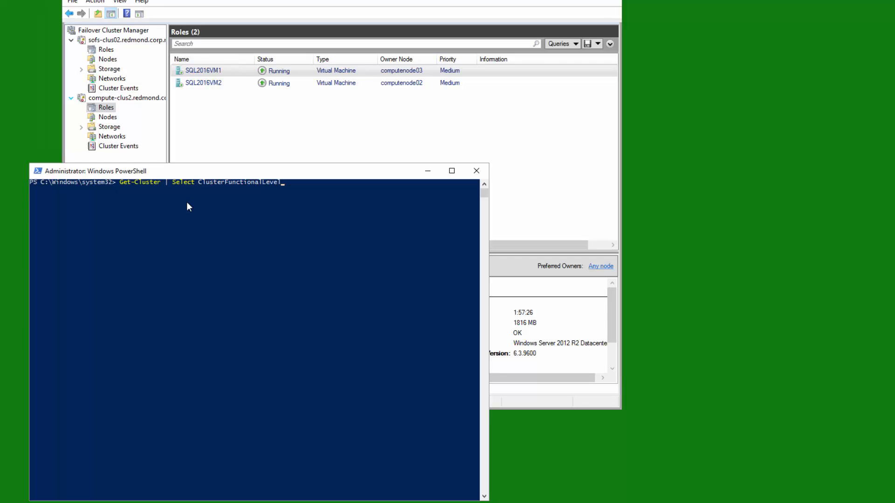
{"action": "key", "text": "Return"}
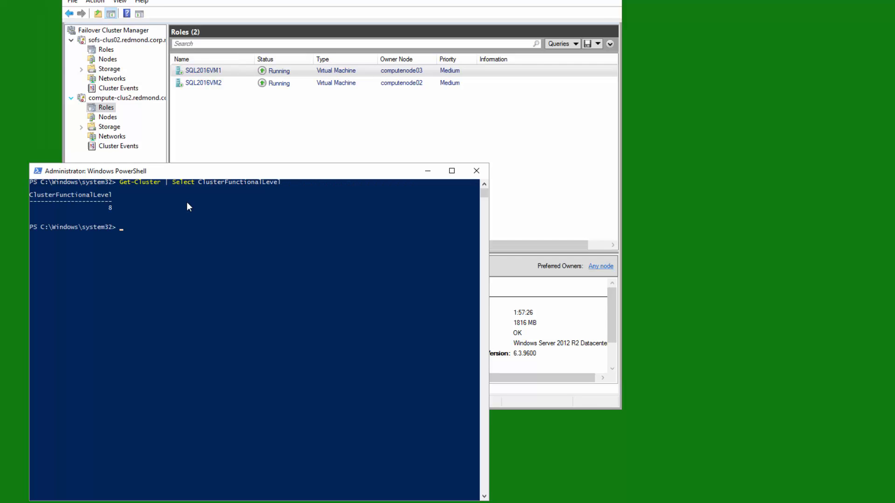
Run Update-ClusterFunctionalLevel for compute-clus2, accept the irreversible update with Y, and query the functional level again
{"action": "type", "text": "Update"}
{"action": "type", "text": "-Cluater"}
{"action": "type", "text": "FunctionalLevel"}
{"action": "key", "text": "Return"}
{"action": "type", "text": "Y"}
{"action": "key", "text": "Return"}
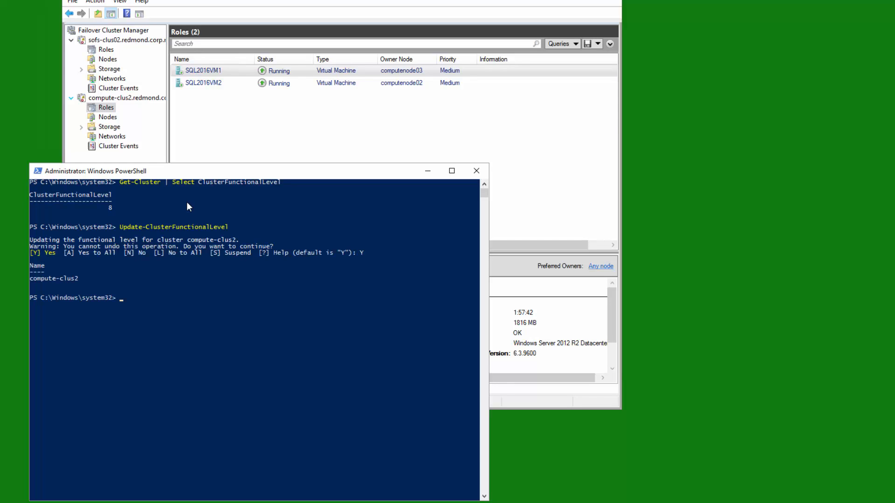
{"action": "key", "text": "Up"}
{"action": "key", "text": "Up"}
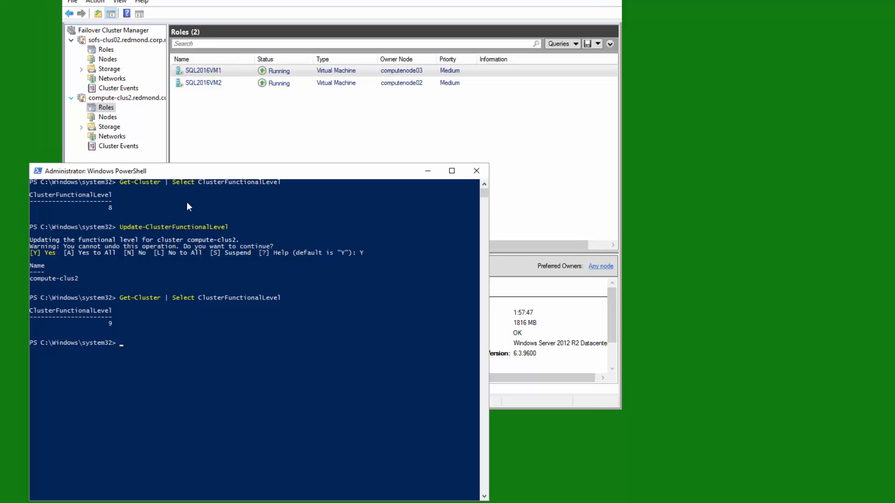
Switch to Failover Cluster Manager and review the nodes and the role owner of the sofs-clus02 cluster
{"action": "left_click", "coordinate": [107, 59]}
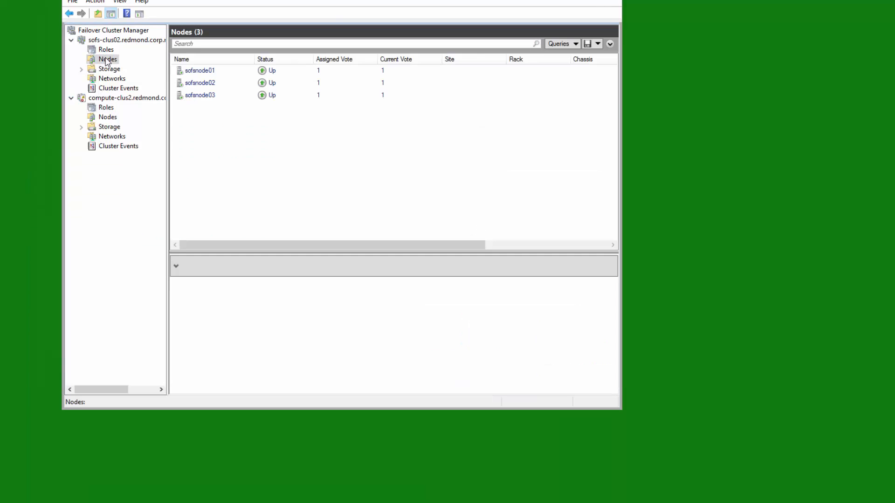
{"action": "left_click", "coordinate": [107, 50]}
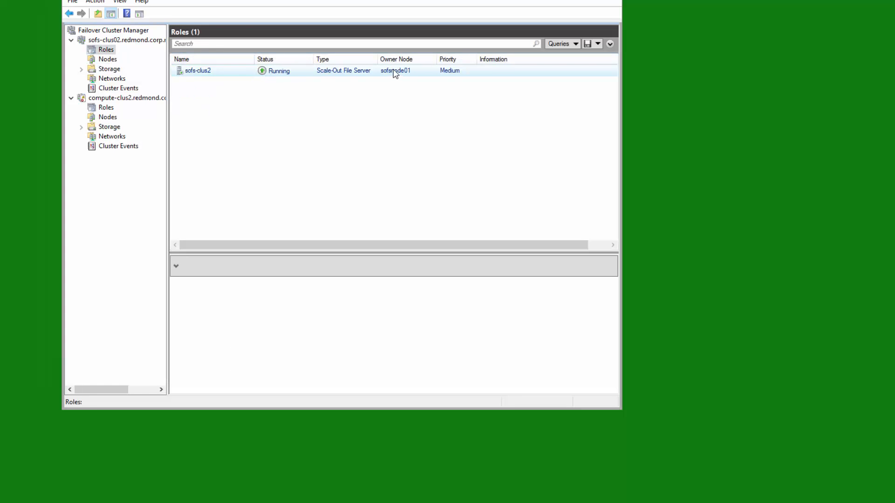
{"action": "left_click", "coordinate": [107, 60]}
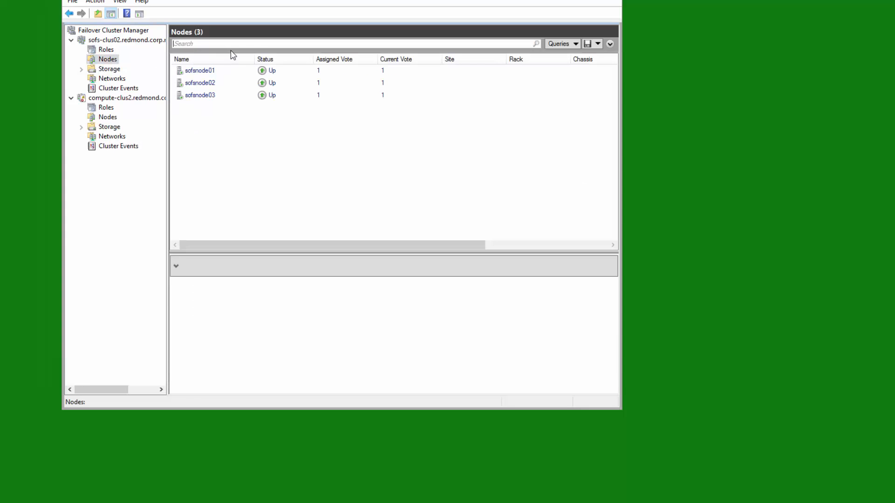
Pause sofsnode03 in the sofs-clus02 cluster
{"action": "left_click", "coordinate": [203, 99]}
{"action": "right_click", "coordinate": [202, 97]}
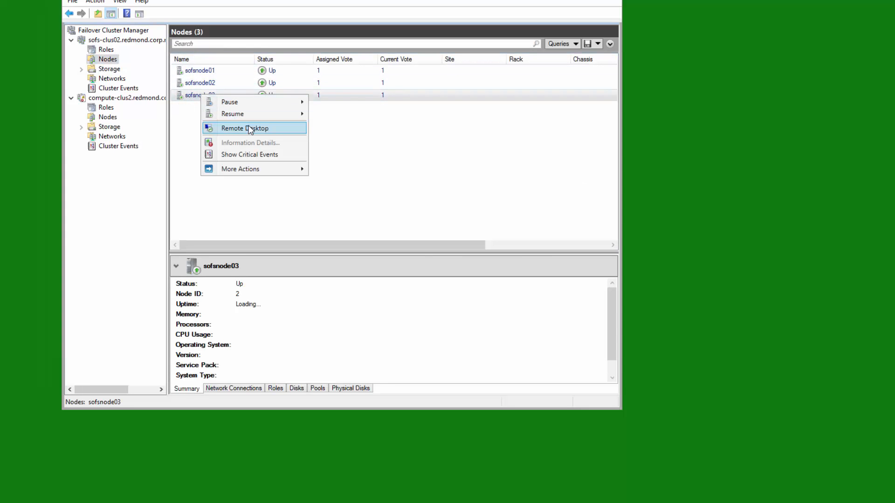
{"action": "left_click", "coordinate": [340, 103]}
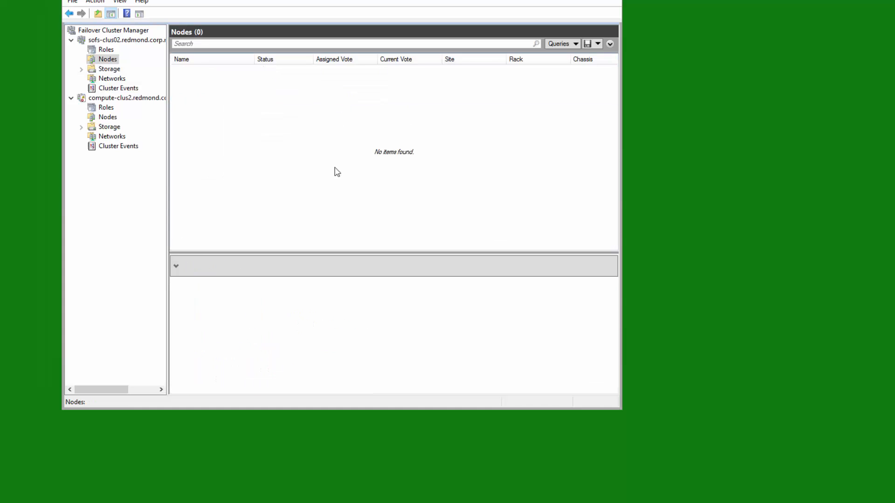
Evict the paused node sofsnode03 from the sofs-clus02 cluster
{"action": "right_click", "coordinate": [219, 96]}
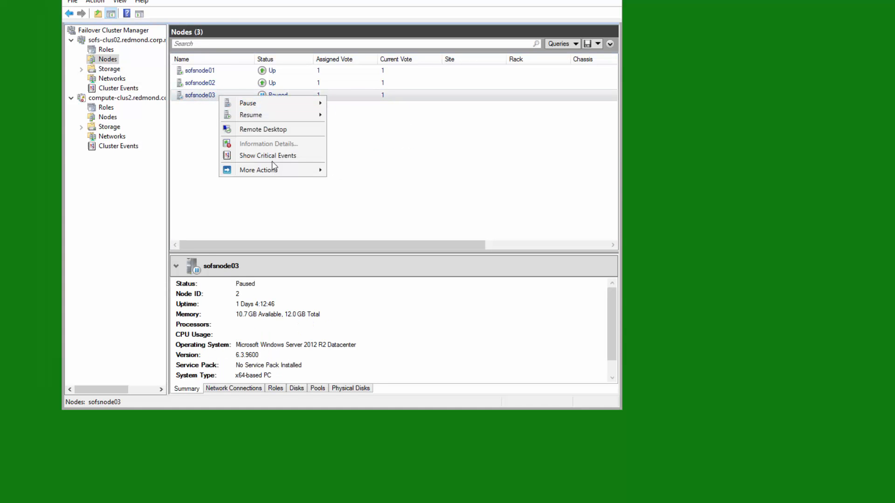
{"action": "mouse_move", "coordinate": [281, 175]}
{"action": "left_click", "coordinate": [363, 199]}
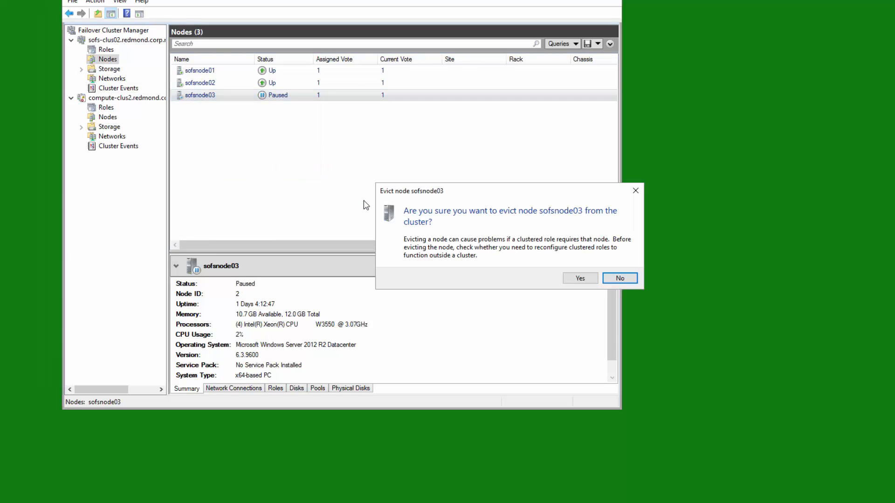
{"action": "left_click", "coordinate": [580, 279]}
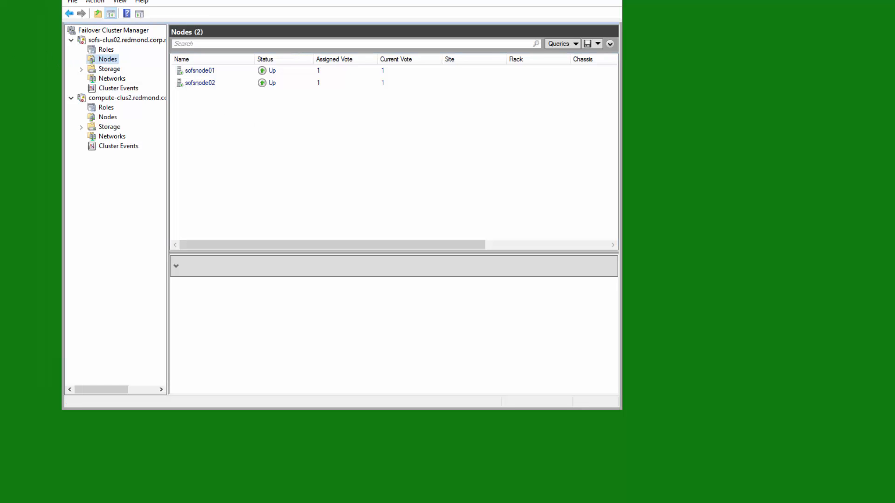
Add the server sofsnode03 back to the sofs-clus02 cluster with the Add Node Wizard
{"action": "right_click", "coordinate": [108, 62]}
{"action": "left_click", "coordinate": [138, 65]}
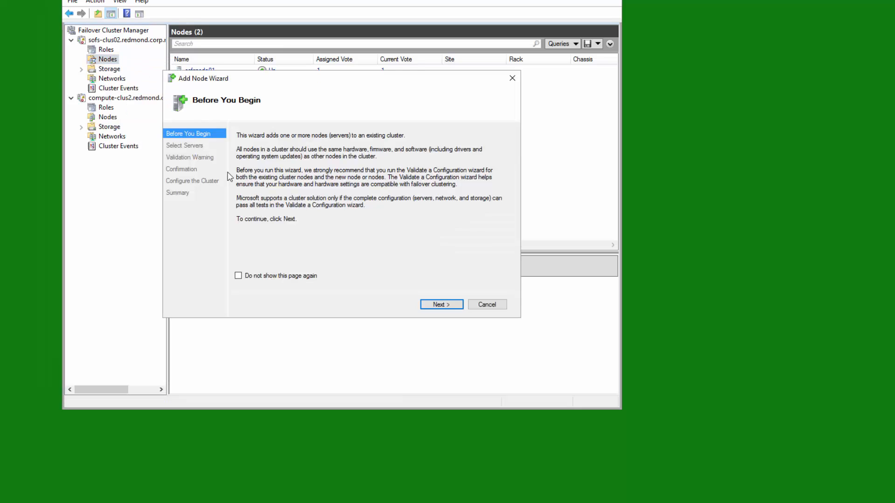
{"action": "left_click", "coordinate": [450, 306]}
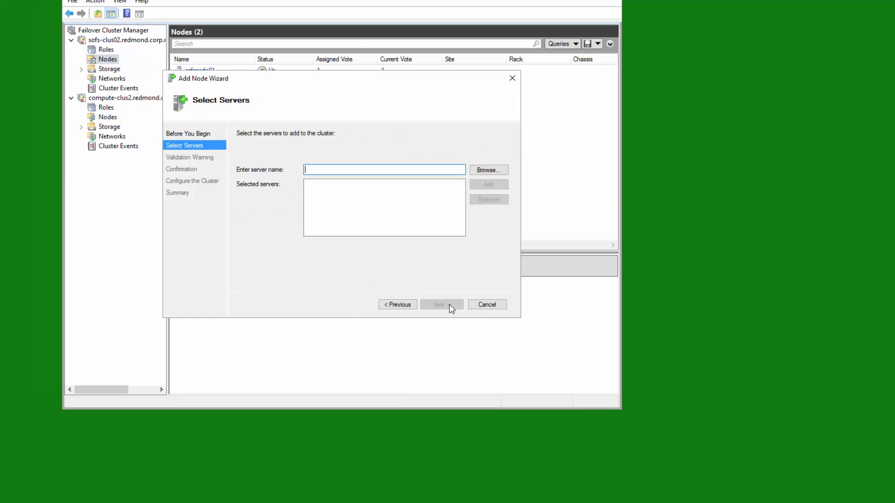
{"action": "type", "text": "sofsnode03"}
{"action": "left_click", "coordinate": [494, 184]}
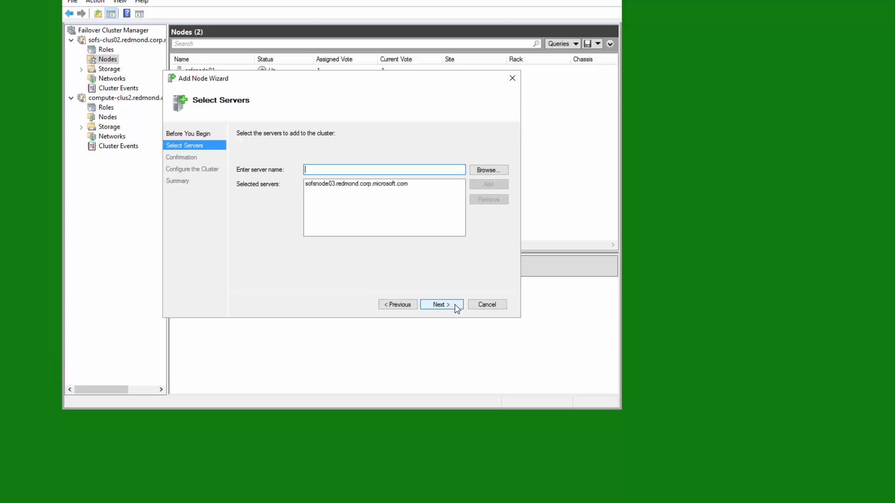
{"action": "left_click", "coordinate": [456, 306]}
{"action": "left_click", "coordinate": [456, 307]}
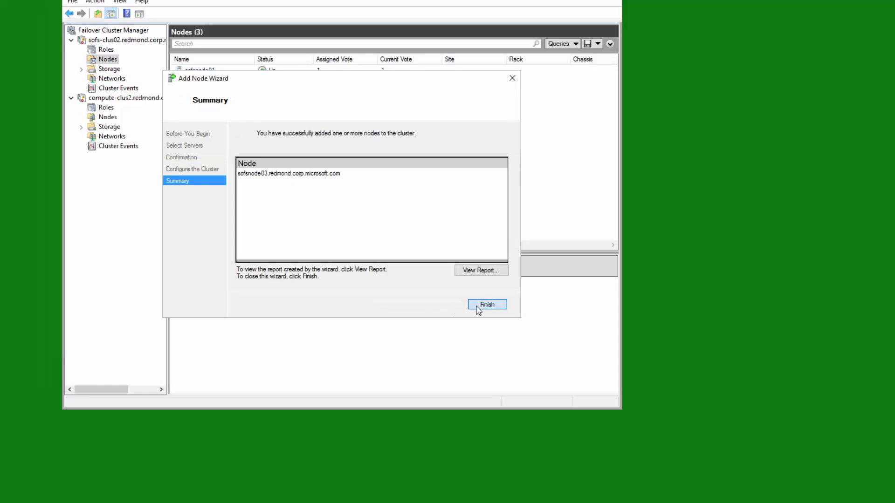
{"action": "left_click", "coordinate": [485, 305]}
Pause sofsnode02 in the sofs-clus02 cluster and drain its roles
{"action": "left_click", "coordinate": [200, 83]}
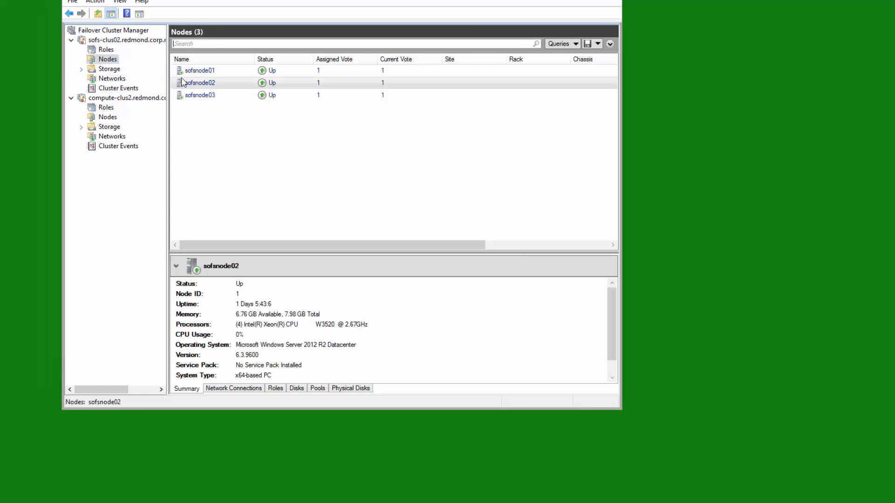
{"action": "right_click", "coordinate": [220, 83]}
{"action": "mouse_move", "coordinate": [303, 90]}
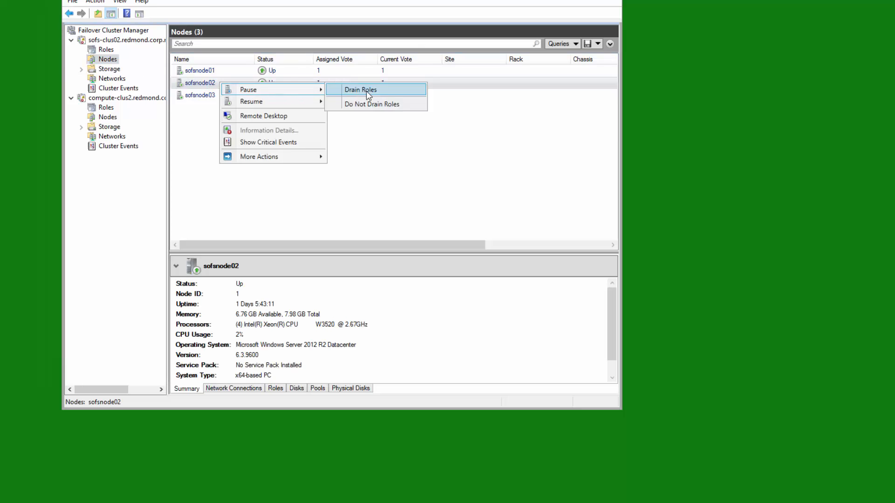
{"action": "left_click", "coordinate": [368, 93]}
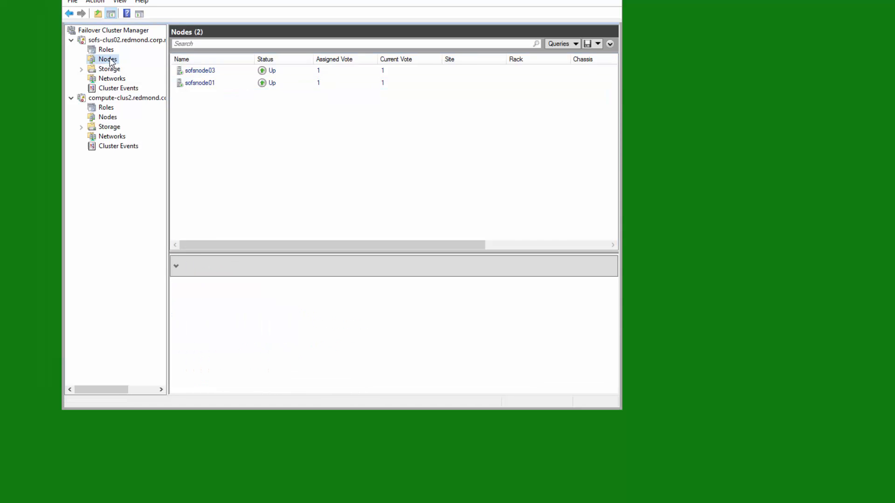
Add the server sofsnode02 back to the sofs-clus02 cluster with the Add Node Wizard
{"action": "right_click", "coordinate": [111, 61]}
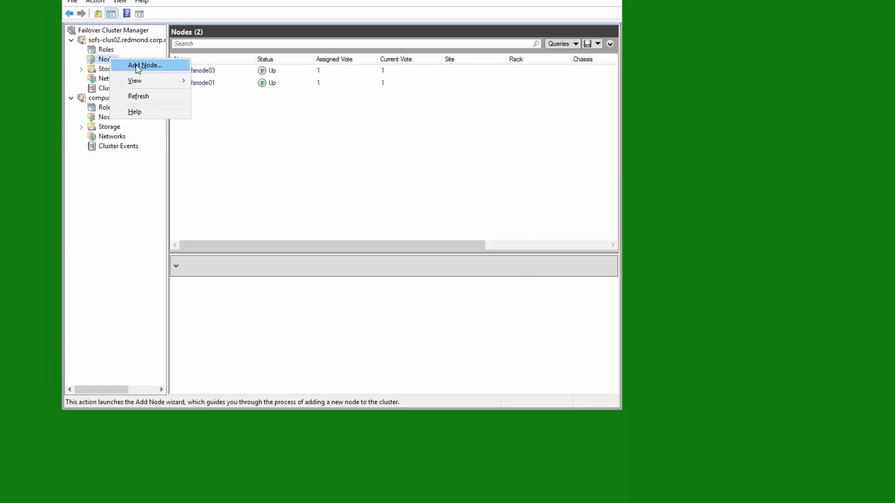
{"action": "left_click", "coordinate": [133, 64]}
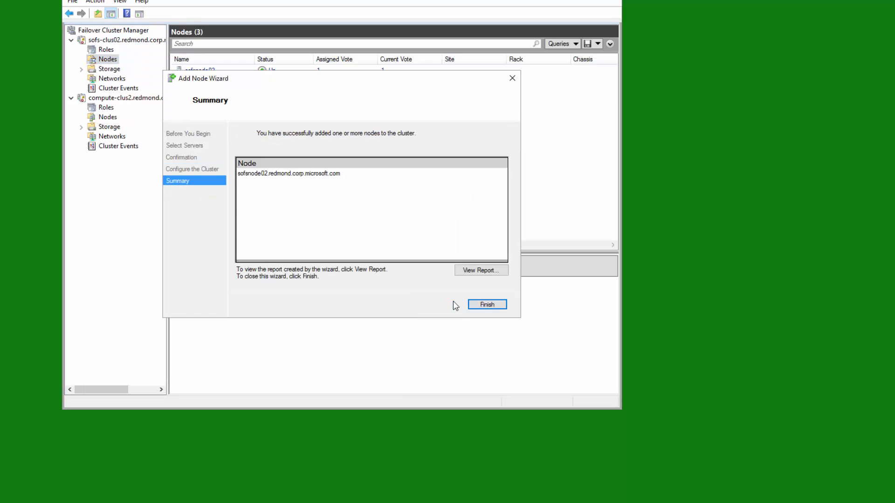
{"action": "left_click", "coordinate": [486, 304]}
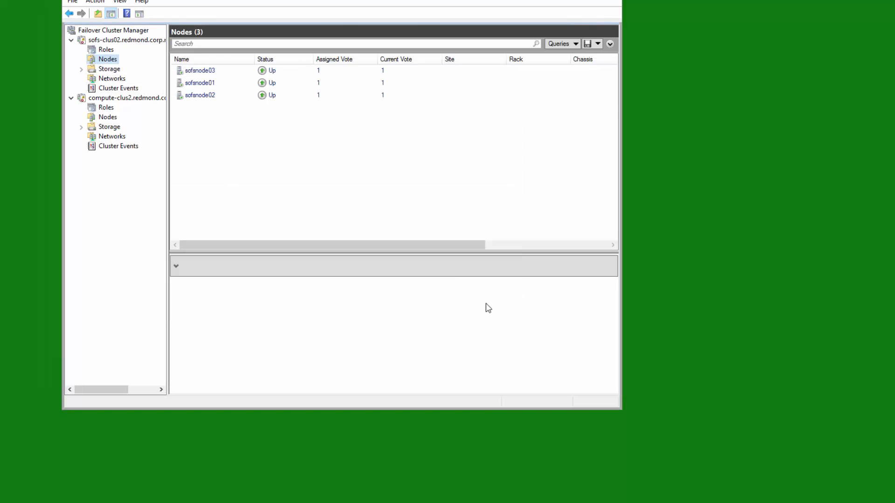
Move the sofs-clus2 Scale-Out File Server role to sofsnode02, and check the virtual machine roles in compute-clus2
{"action": "left_click", "coordinate": [106, 50]}
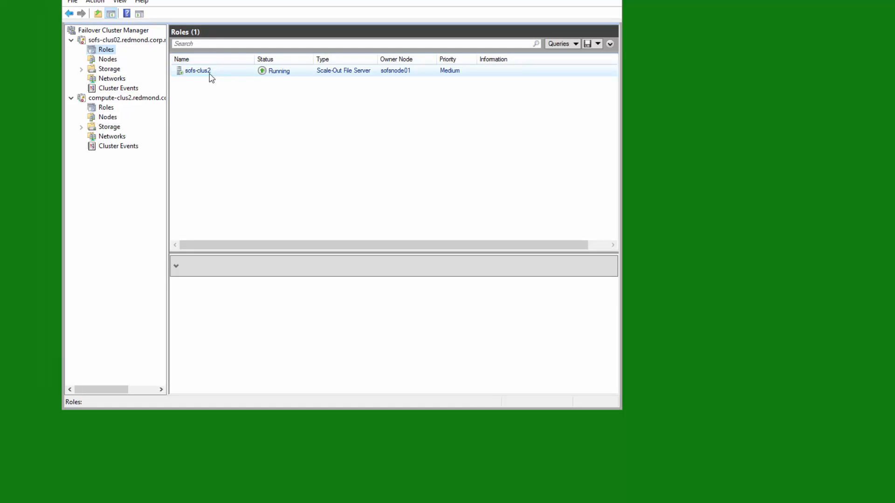
{"action": "right_click", "coordinate": [219, 71]}
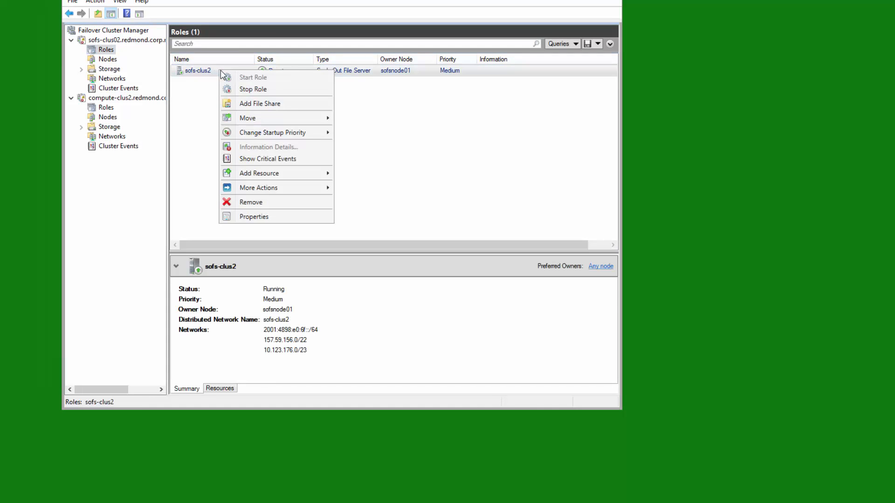
{"action": "mouse_move", "coordinate": [275, 120]}
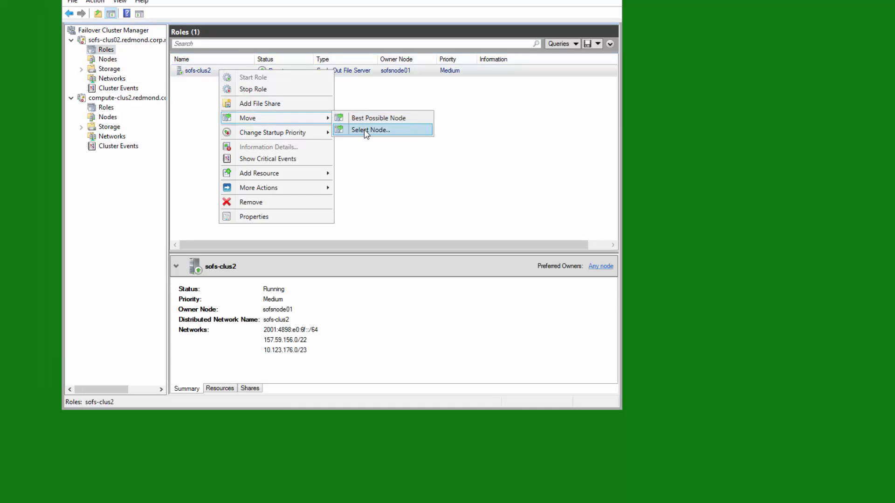
{"action": "left_click", "coordinate": [366, 132]}
{"action": "left_click", "coordinate": [469, 217]}
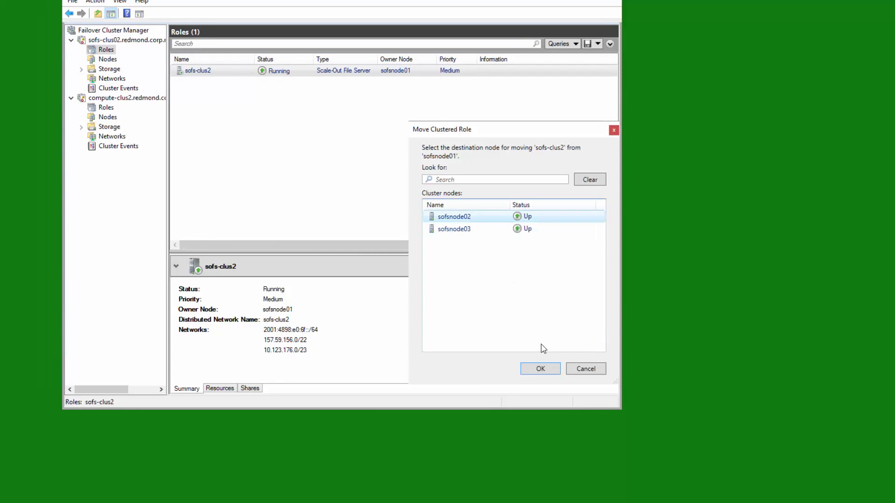
{"action": "left_click", "coordinate": [540, 370]}
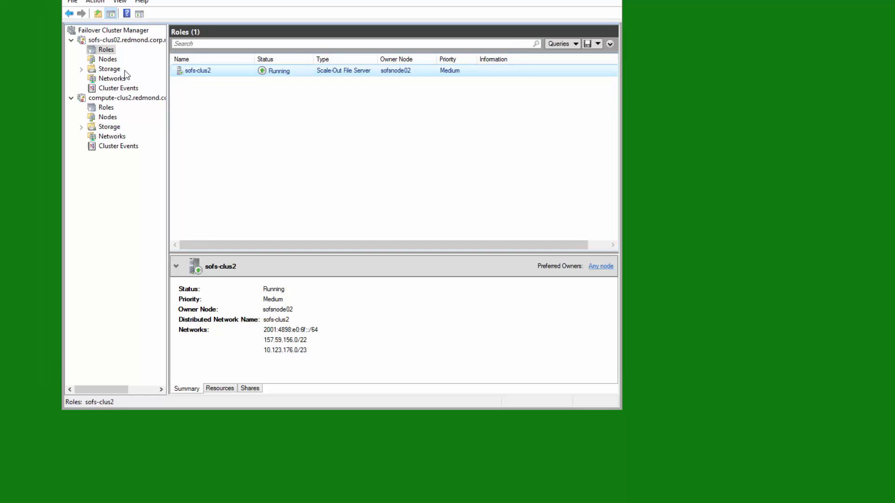
{"action": "left_click", "coordinate": [106, 107]}
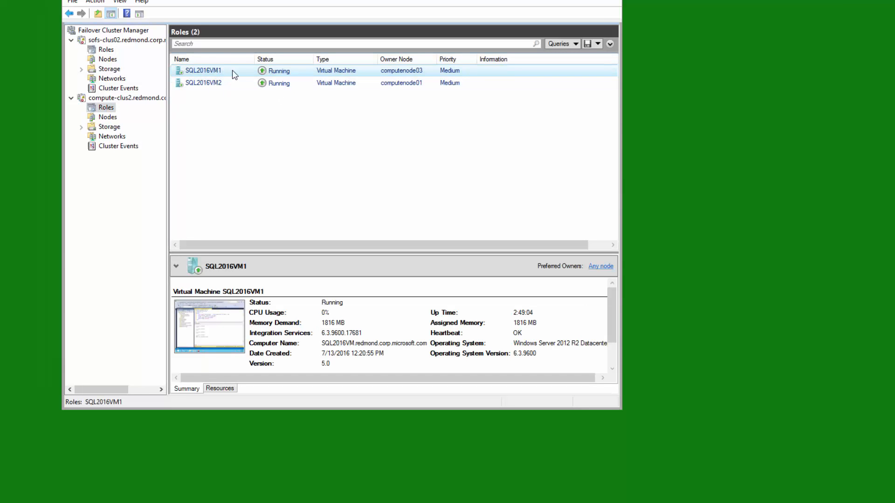
{"action": "left_click", "coordinate": [107, 48]}
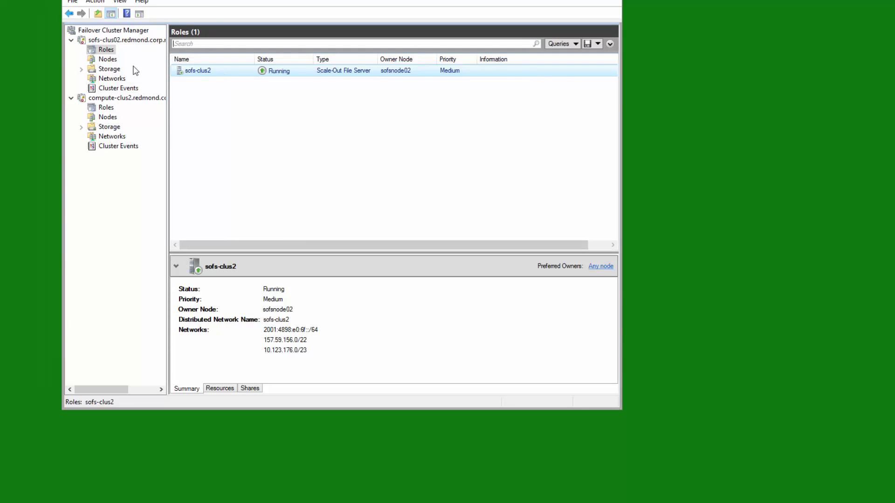
Pause sofsnode01 in the sofs-clus02 cluster and drain its roles
{"action": "left_click", "coordinate": [107, 60]}
{"action": "left_click", "coordinate": [220, 82]}
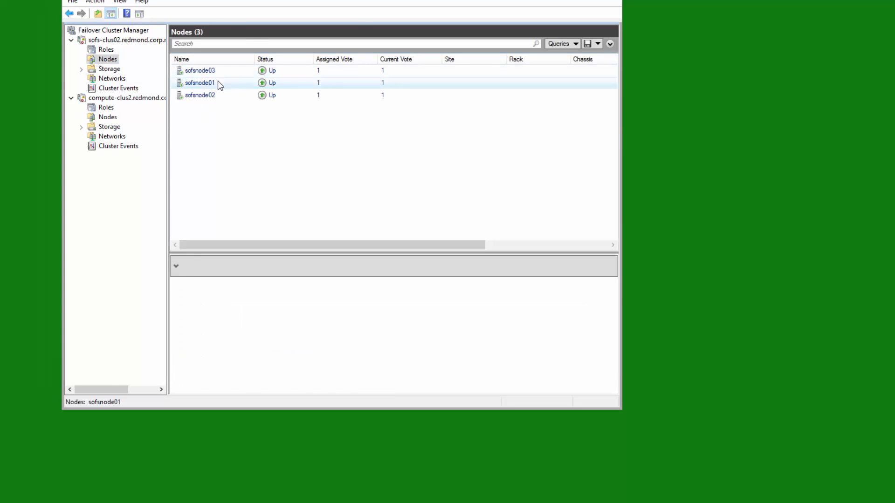
{"action": "right_click", "coordinate": [219, 83]}
{"action": "mouse_move", "coordinate": [280, 88]}
{"action": "left_click", "coordinate": [343, 89]}
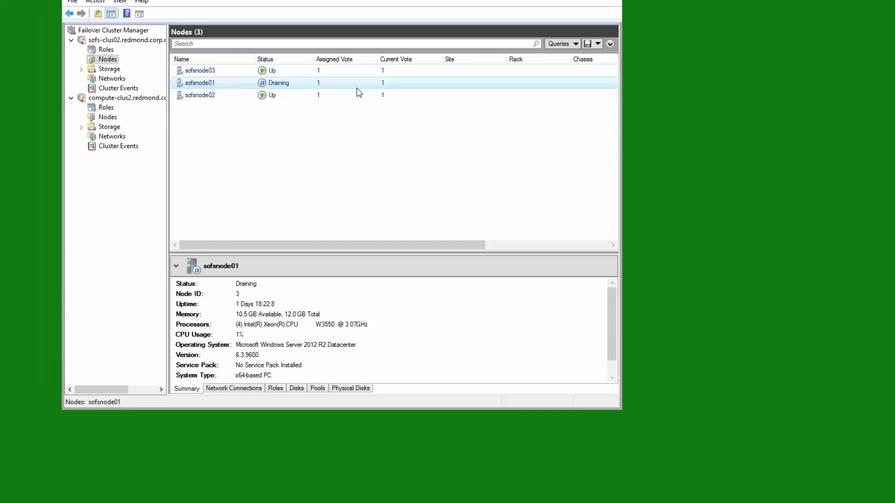
Evict the paused node sofsnode01 from the sofs-clus02 cluster and confirm the eviction
{"action": "right_click", "coordinate": [352, 83]}
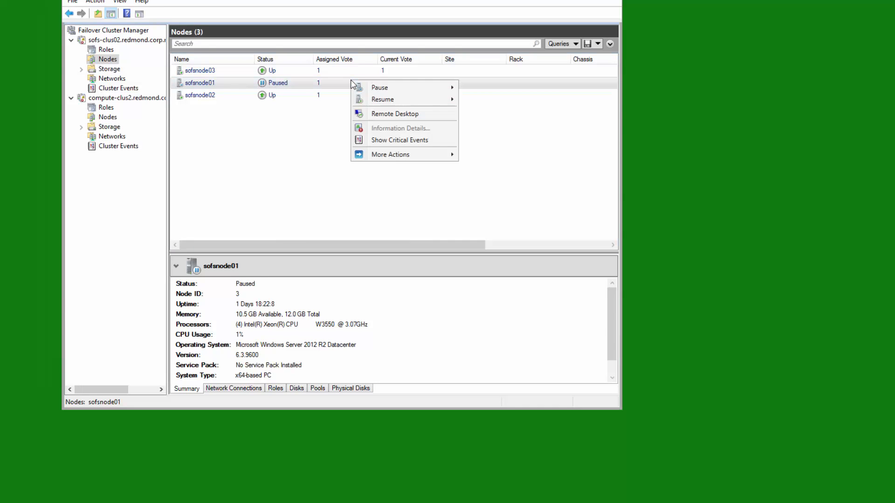
{"action": "mouse_move", "coordinate": [400, 154]}
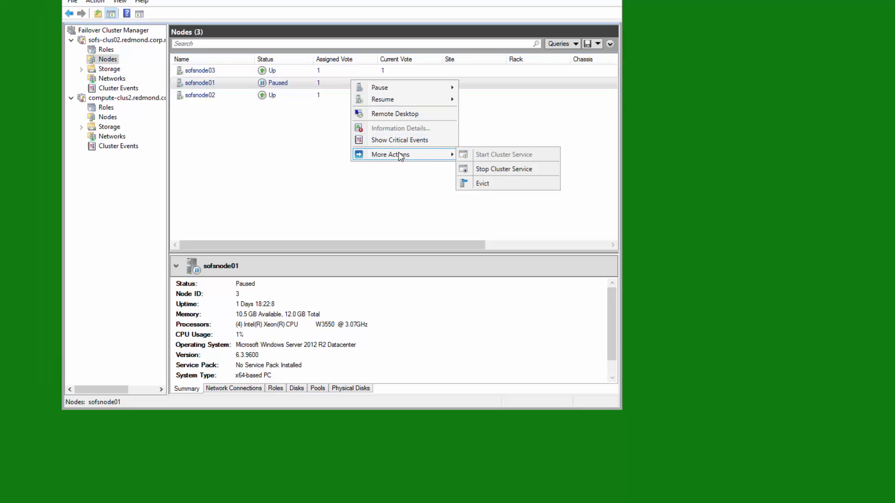
{"action": "left_click", "coordinate": [486, 184]}
{"action": "left_click", "coordinate": [578, 278]}
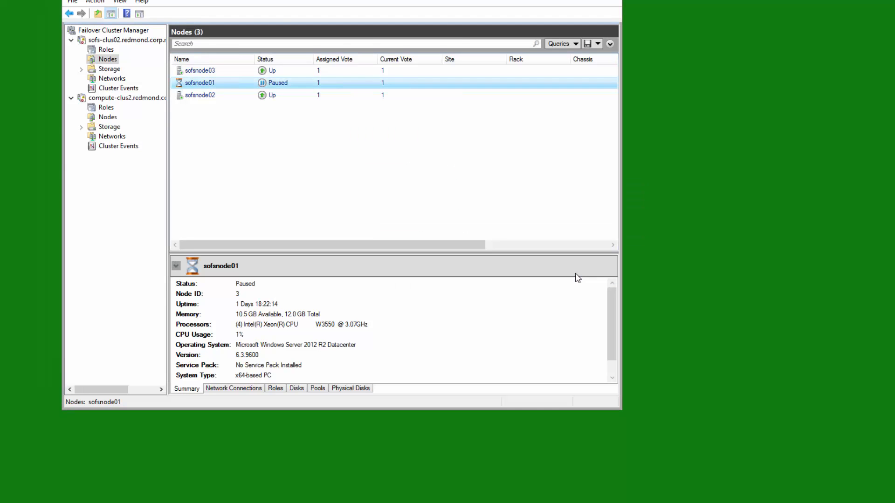
Add the server sofsnode01 back to the sofs-clus02 cluster, declining the configuration validation tests
{"action": "right_click", "coordinate": [104, 61]}
{"action": "left_click", "coordinate": [128, 67]}
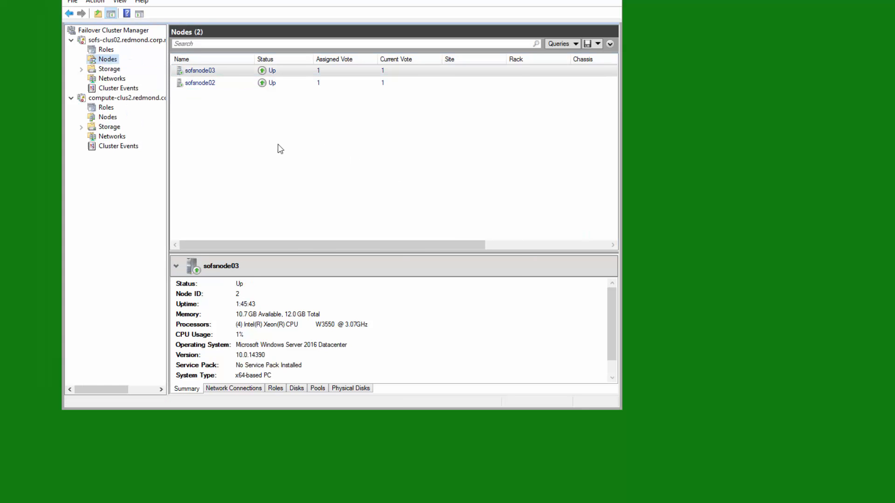
{"action": "left_click", "coordinate": [435, 304]}
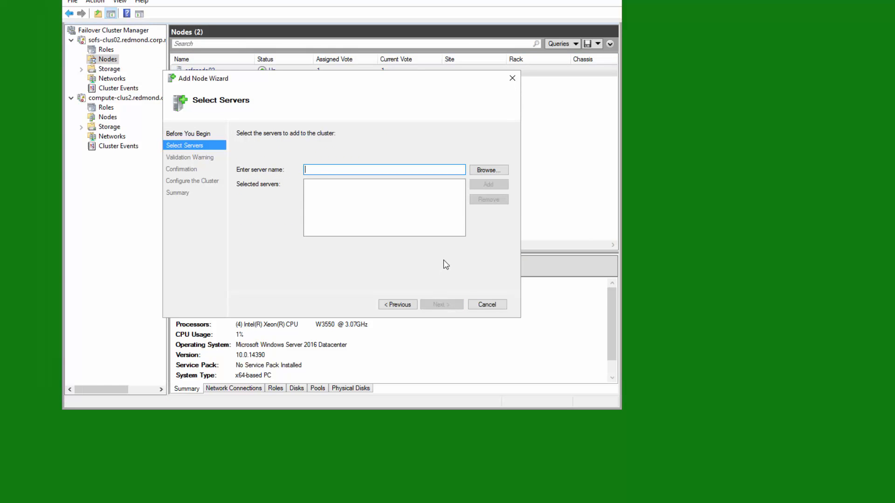
{"action": "type", "text": "sofsnode01"}
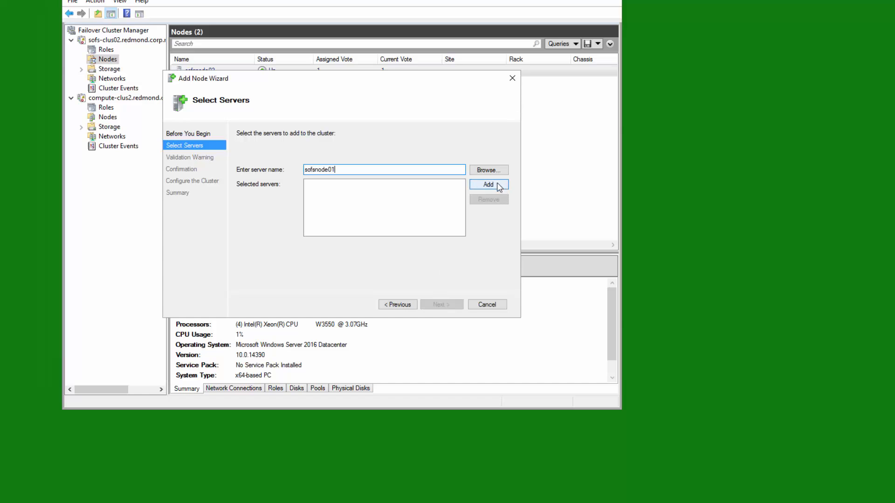
{"action": "left_click", "coordinate": [489, 184]}
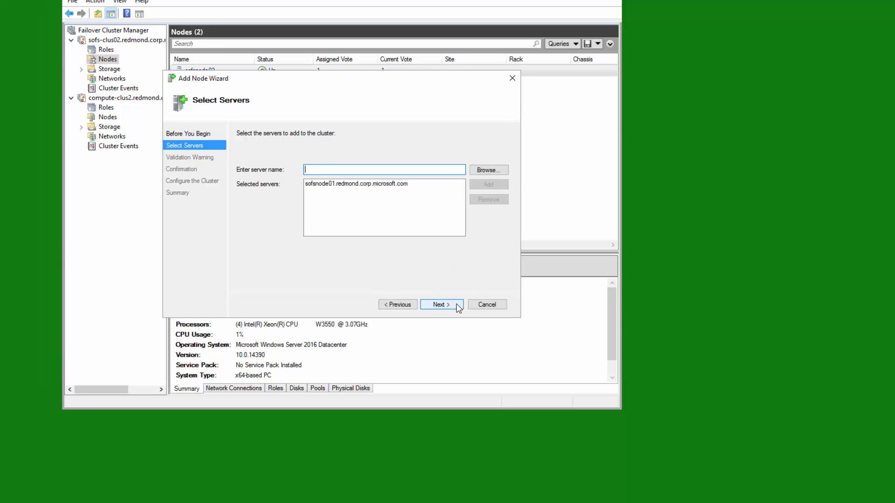
{"action": "left_click", "coordinate": [455, 306]}
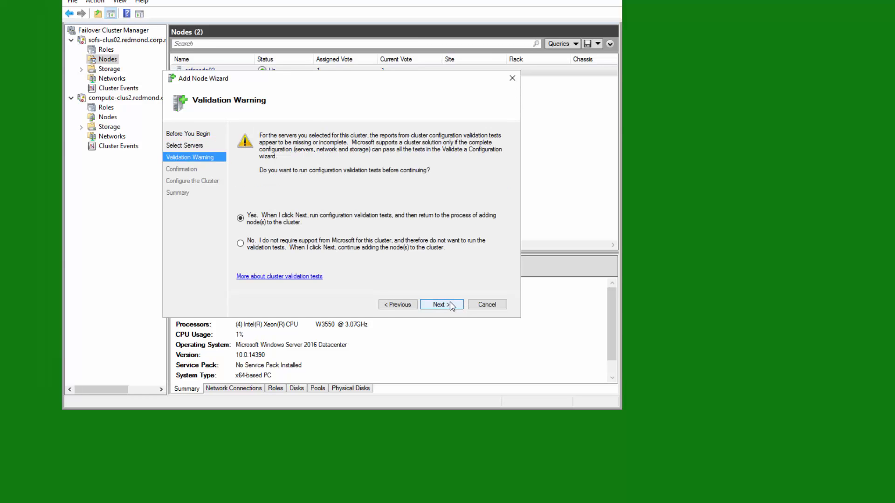
{"action": "left_click", "coordinate": [429, 247]}
{"action": "left_click", "coordinate": [433, 303]}
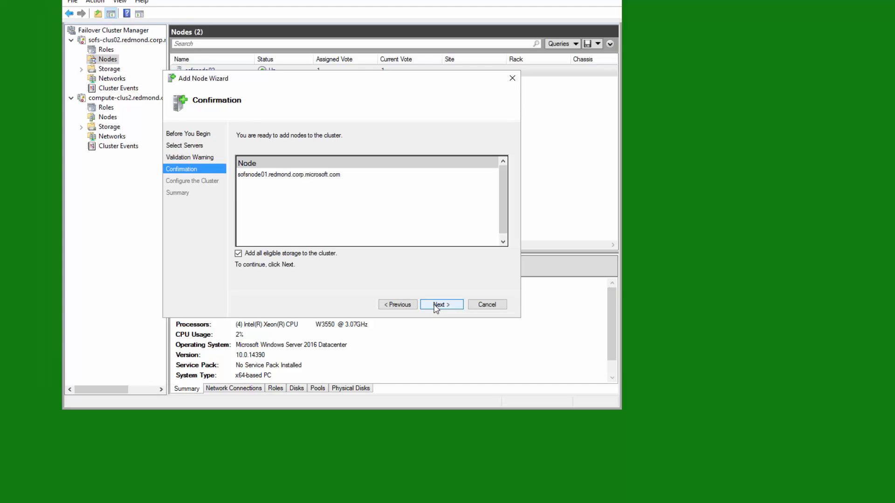
{"action": "left_click", "coordinate": [434, 306]}
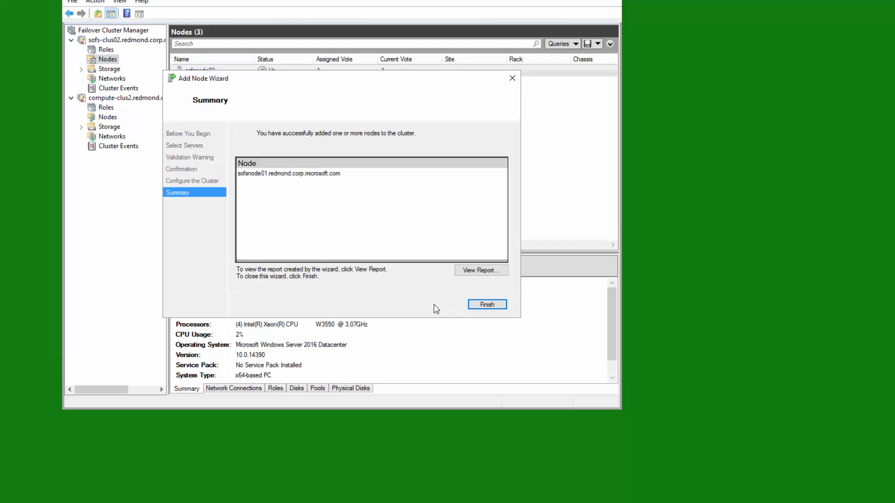
{"action": "left_click", "coordinate": [485, 306]}
Switch to Windows PowerShell and query the ClusterFunctionalLevel of the sofs-clus02 cluster with Get-Cluster
{"action": "key", "text": "alt+Tab"}
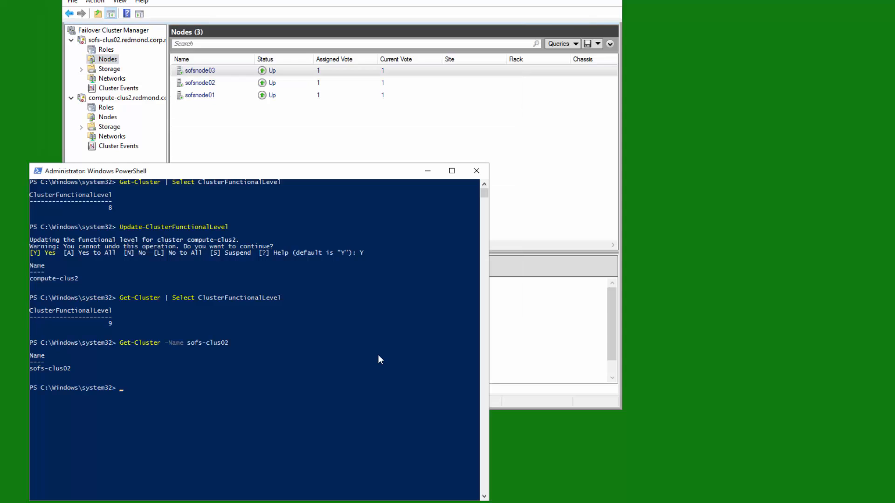
{"action": "key", "text": "Up"}
{"action": "type", "text": "| Sel"}
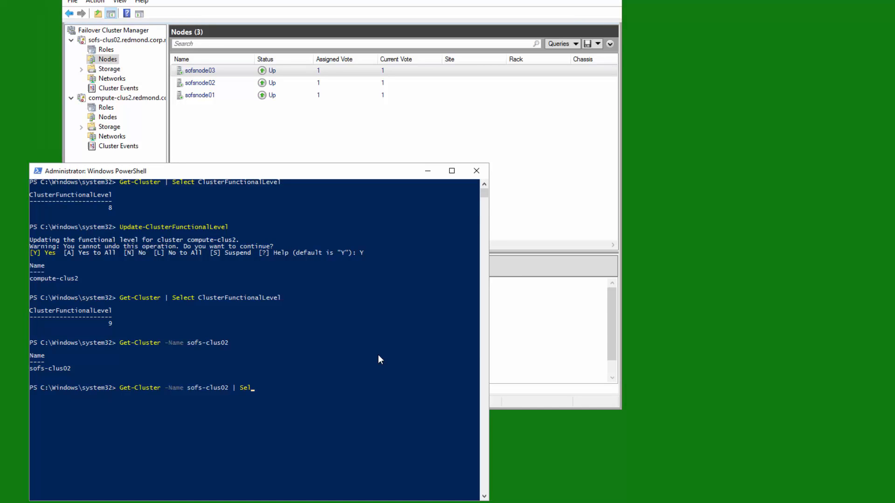
{"action": "type", "text": "ect ClusterFunctionalLevel"}
{"action": "key", "text": "Return"}
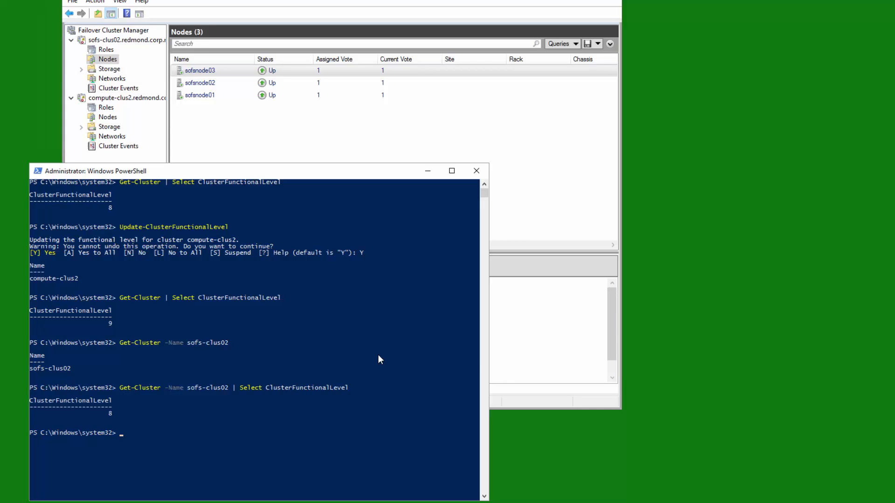
Run Update-ClusterFunctionalLevel for the cluster sofs-clus02 and accept the irreversible update with Y
{"action": "type", "text": "Update-ClusterFunctionalLevel -Cluster sofs"}
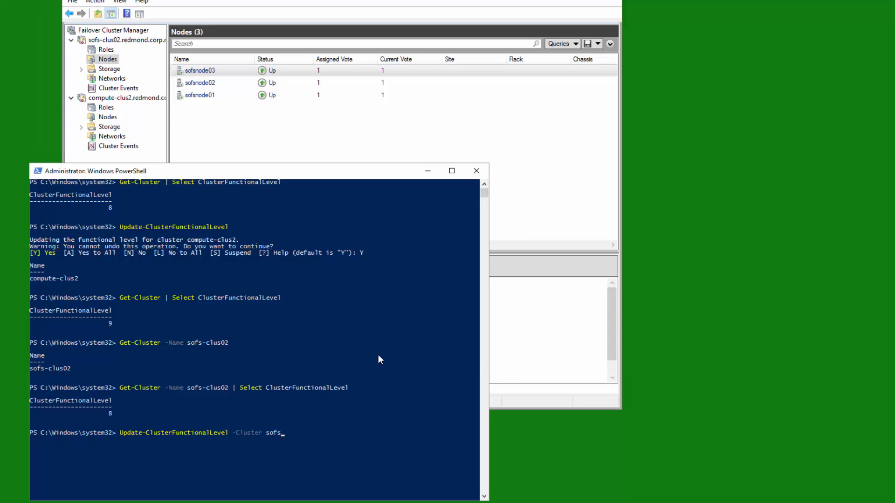
{"action": "type", "text": "-clusd"}
{"action": "key", "text": "BackSpace"}
{"action": "type", "text": "02"}
{"action": "key", "text": "Return"}
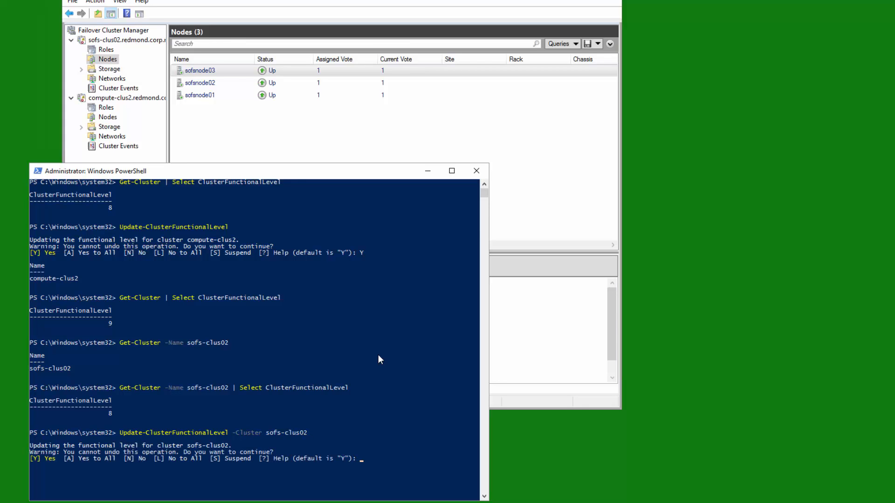
{"action": "type", "text": "Y"}
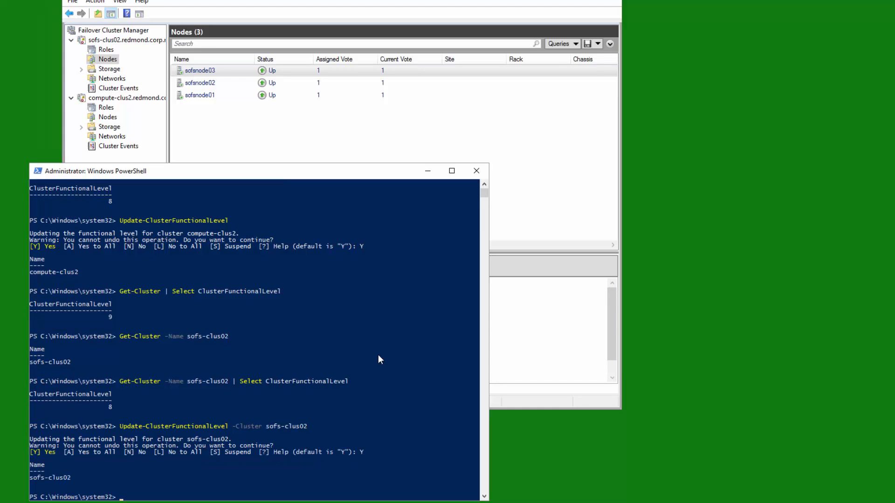
Rerun Get-Cluster -Name sofs-clus02 | Select ClusterFunctionalLevel to check the cluster's updated functional level
{"action": "key", "text": "Up"}
{"action": "key", "text": "Up"}
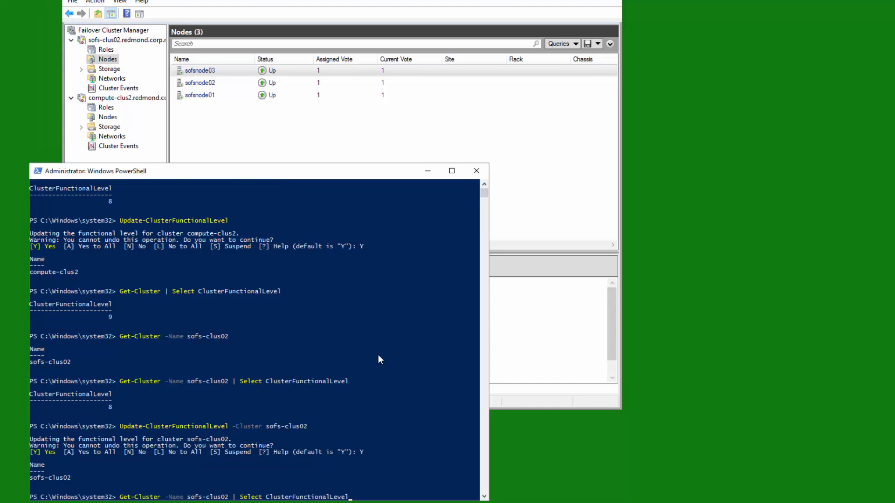
{"action": "key", "text": "Return"}
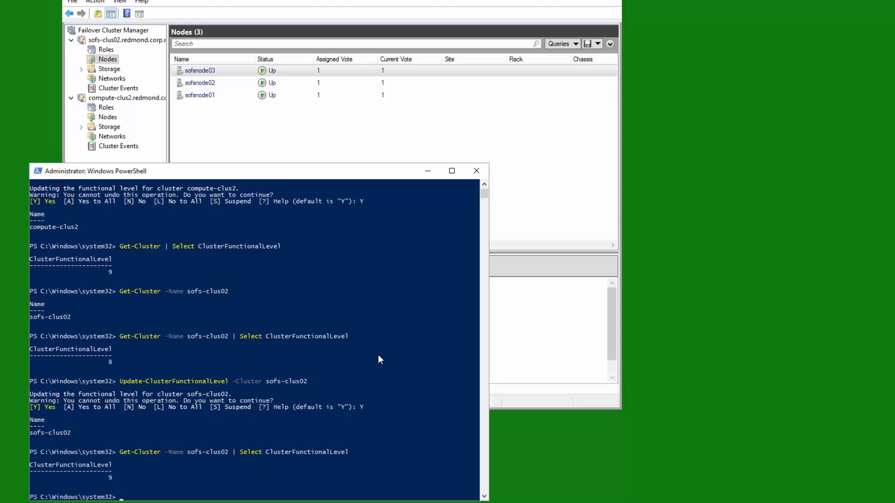
Switch to Failover Cluster Manager and check the operating system details of the sofs-clus02 nodes and the compute-clus2 nodes
{"action": "left_click", "coordinate": [200, 95]}
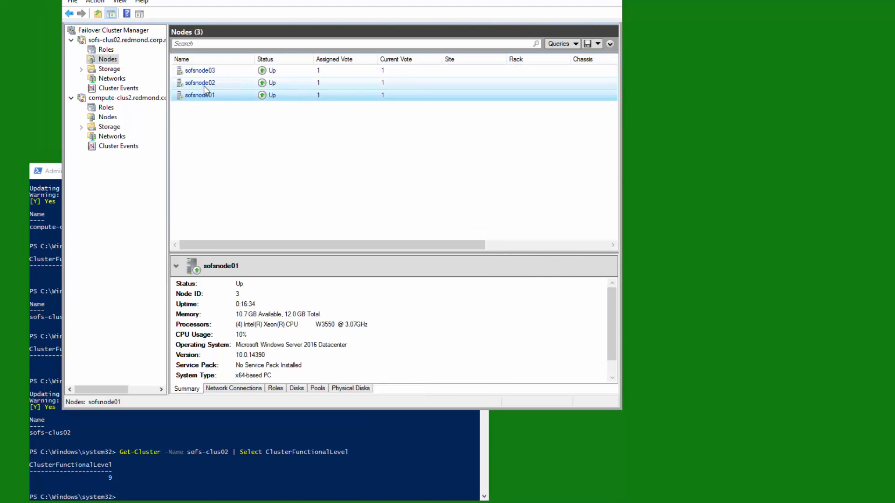
{"action": "left_click", "coordinate": [203, 86]}
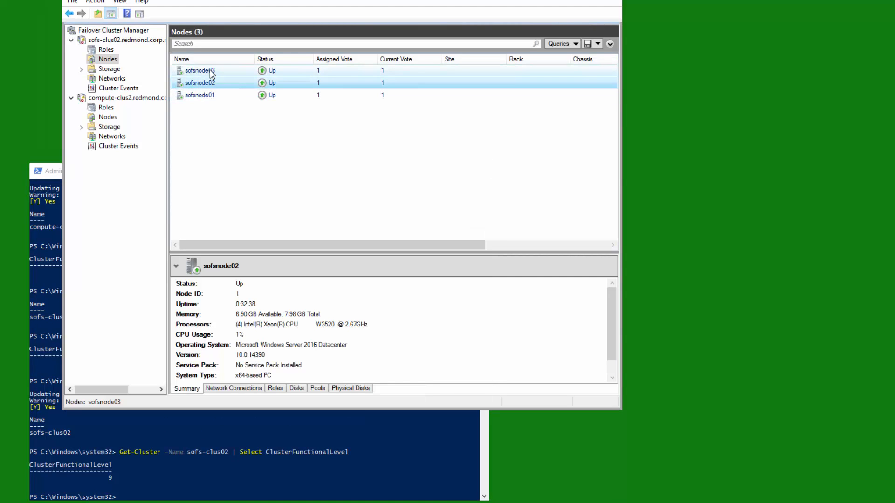
{"action": "left_click", "coordinate": [210, 72]}
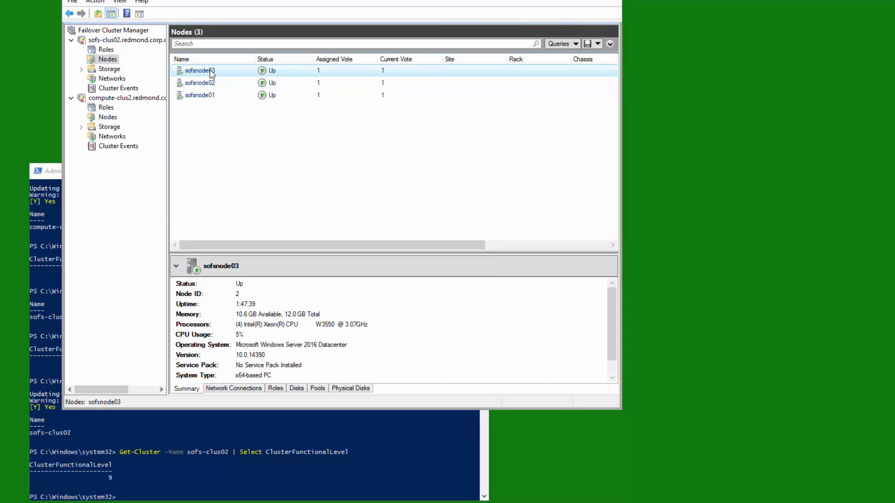
{"action": "left_click", "coordinate": [107, 118]}
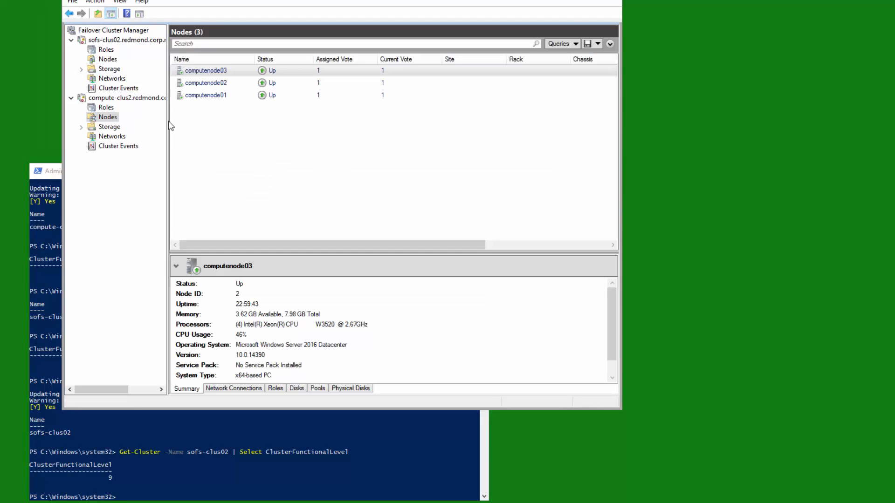
{"action": "left_click", "coordinate": [204, 85]}
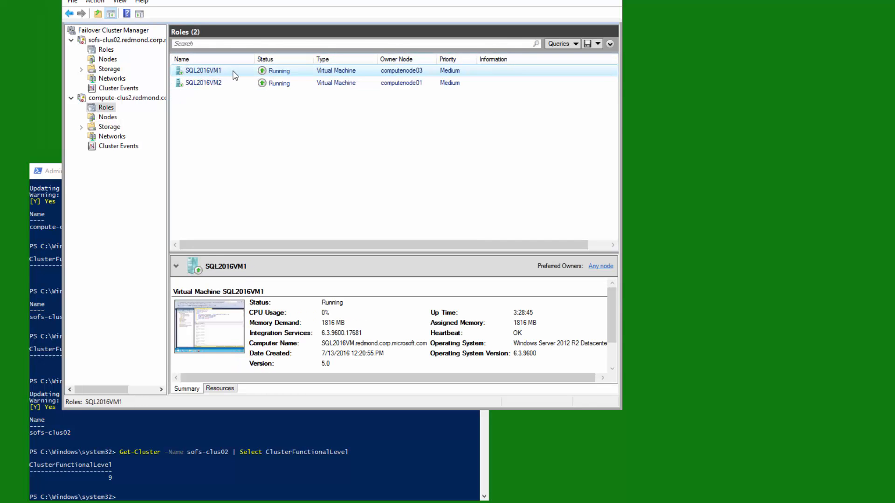
Connect to the virtual machine SQL2016VM1 in the compute-clus2 roles and view the latest messages of its running sales query
{"action": "right_click", "coordinate": [235, 76]}
{"action": "left_click", "coordinate": [259, 75]}
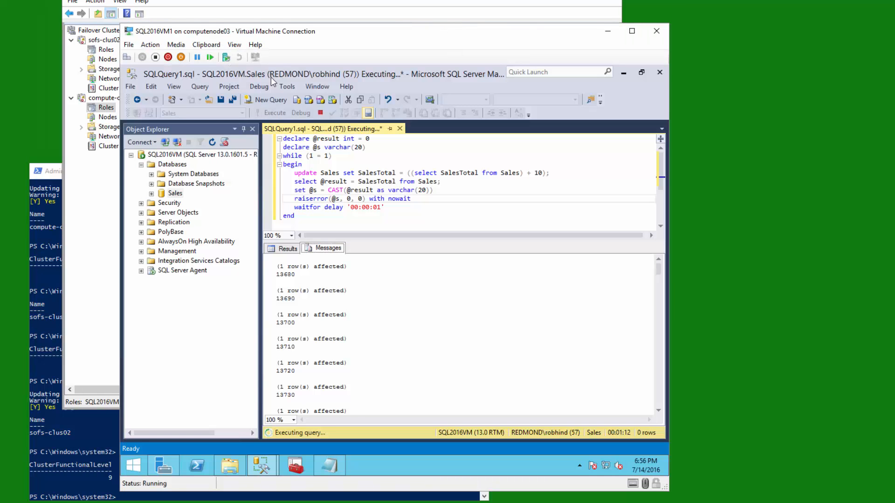
{"action": "left_click", "coordinate": [658, 270]}
{"action": "left_click_drag", "start_coordinate": [660, 273], "coordinate": [660, 391]}
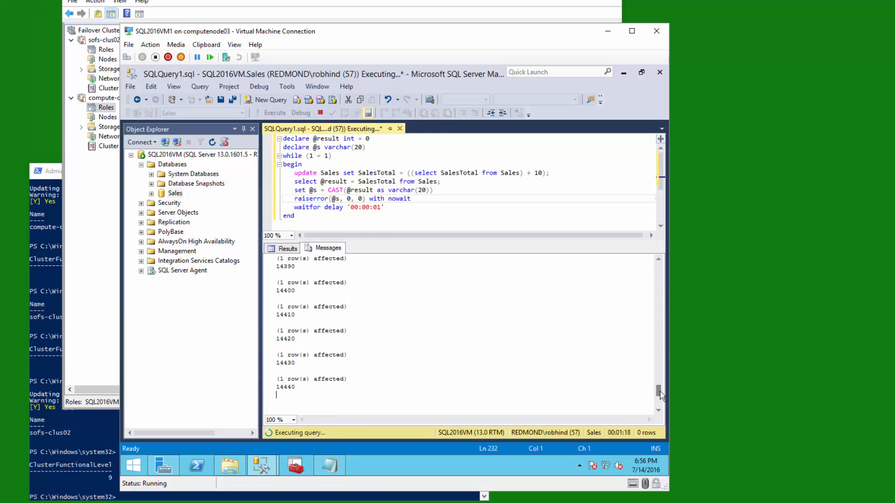